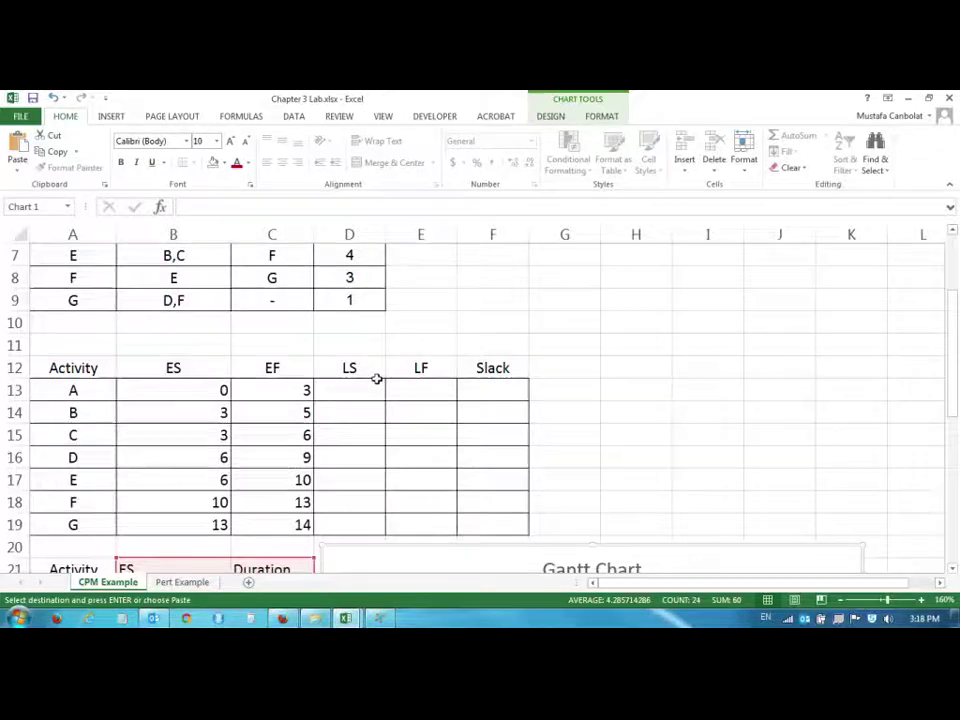
- Review the ES/EF values and empty LS/LF columns, then select activity G's LF cell E19
scroll(376, 378, "up", 2)
scroll(376, 378, "down", 1)
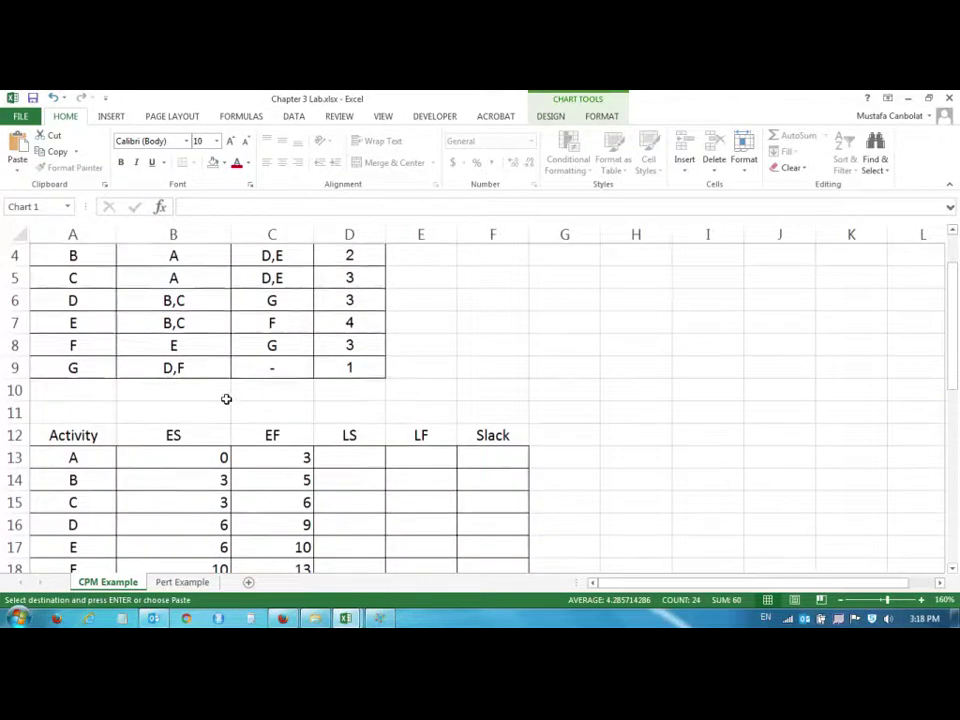
scroll(225, 399, "down", 2)
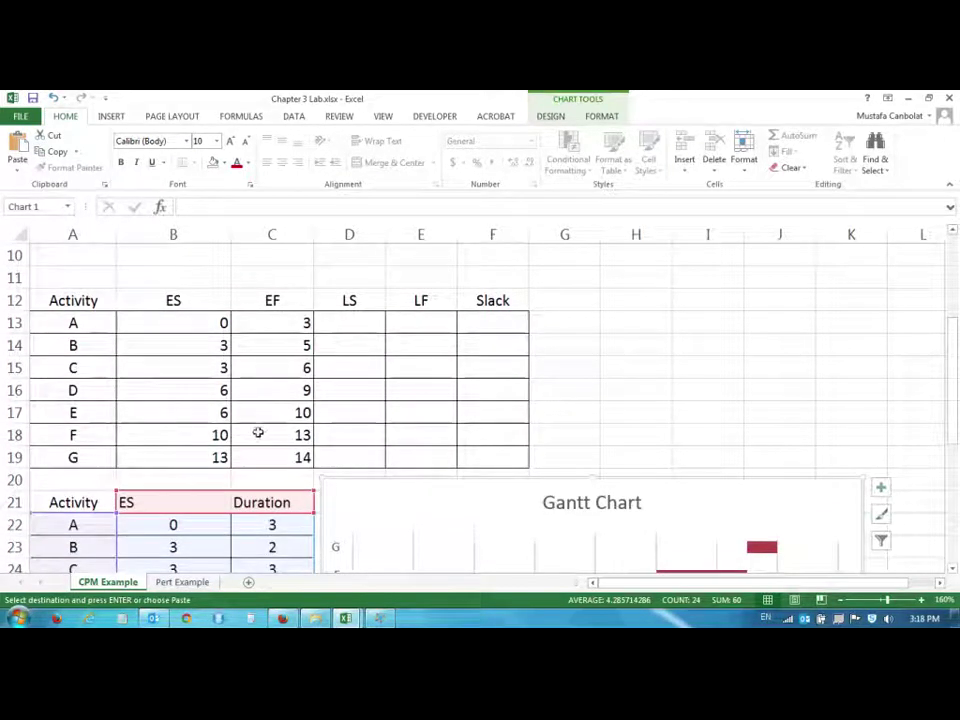
scroll(291, 433, "down", 2)
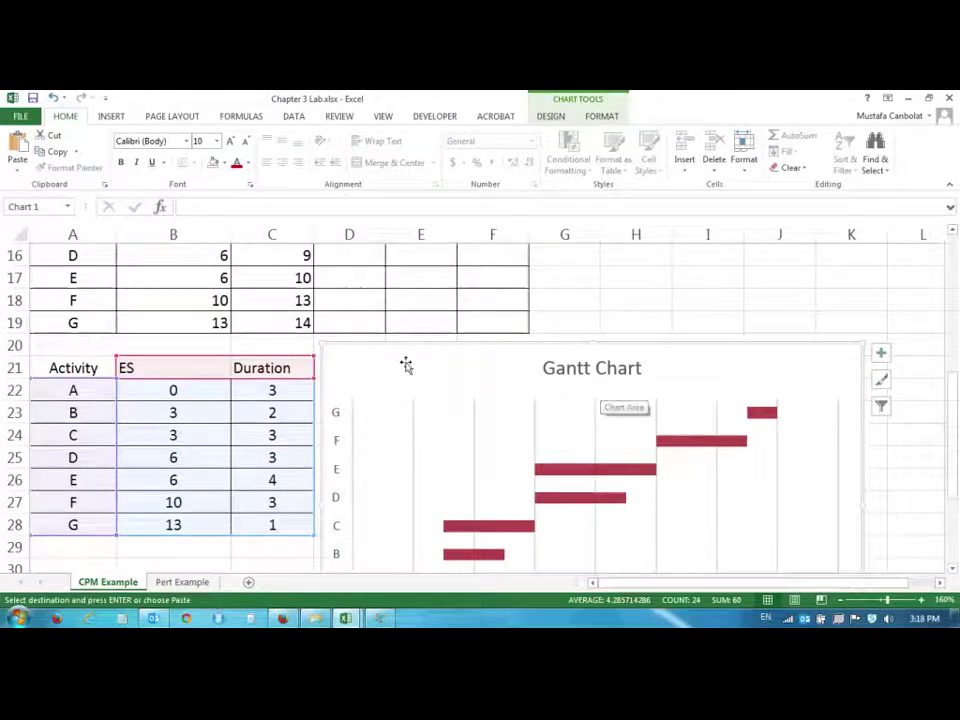
scroll(291, 322, "up", 5)
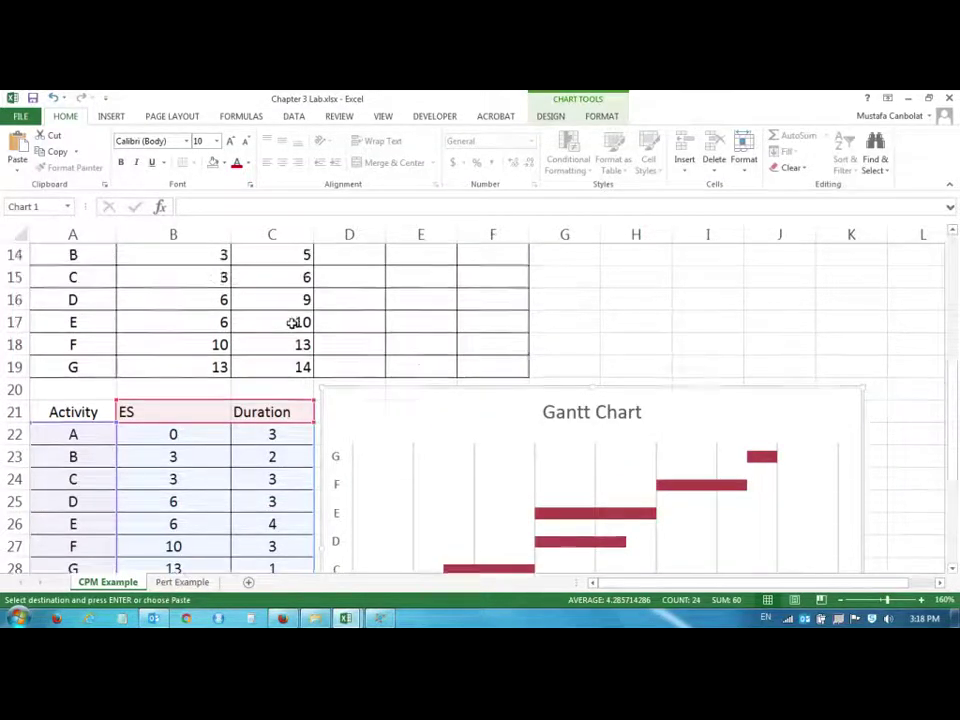
scroll(291, 322, "down", 3)
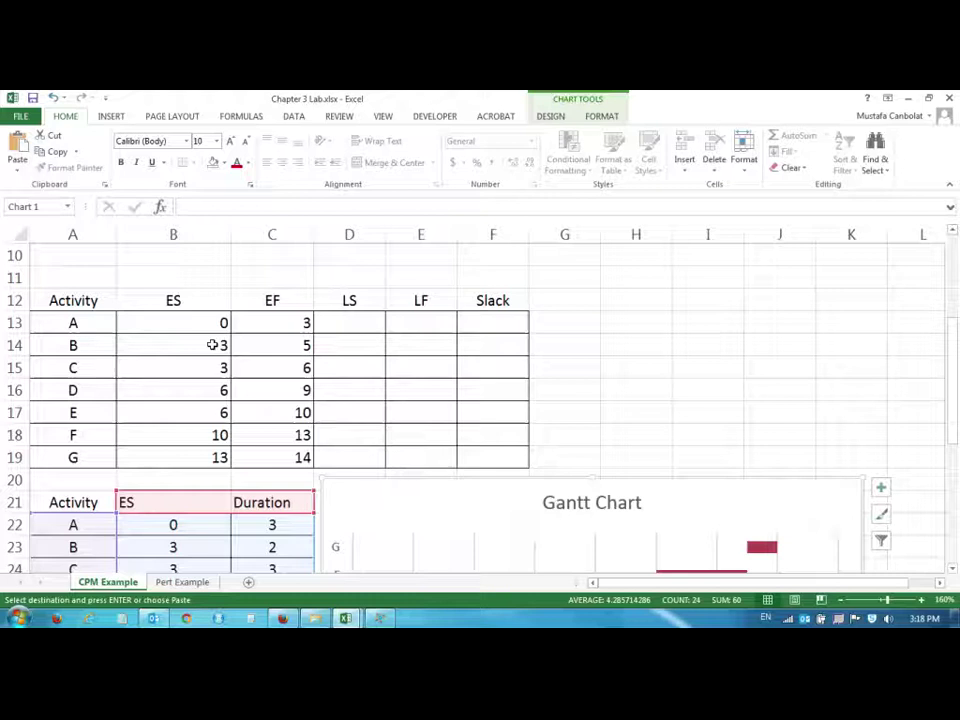
left_click_drag(193, 326, 289, 328)
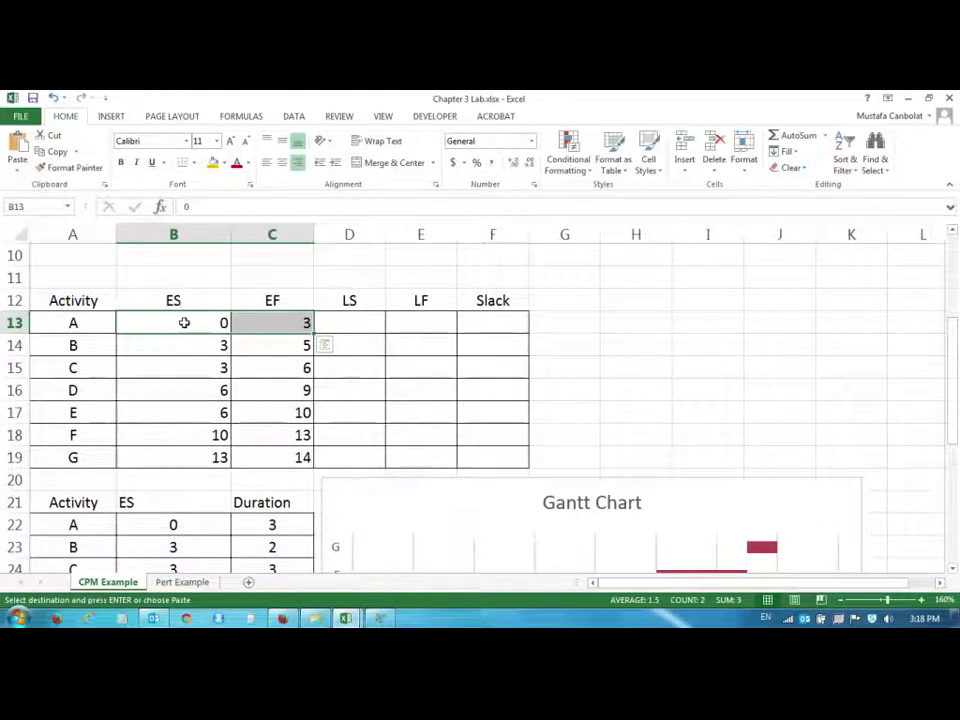
left_click_drag(184, 322, 293, 461)
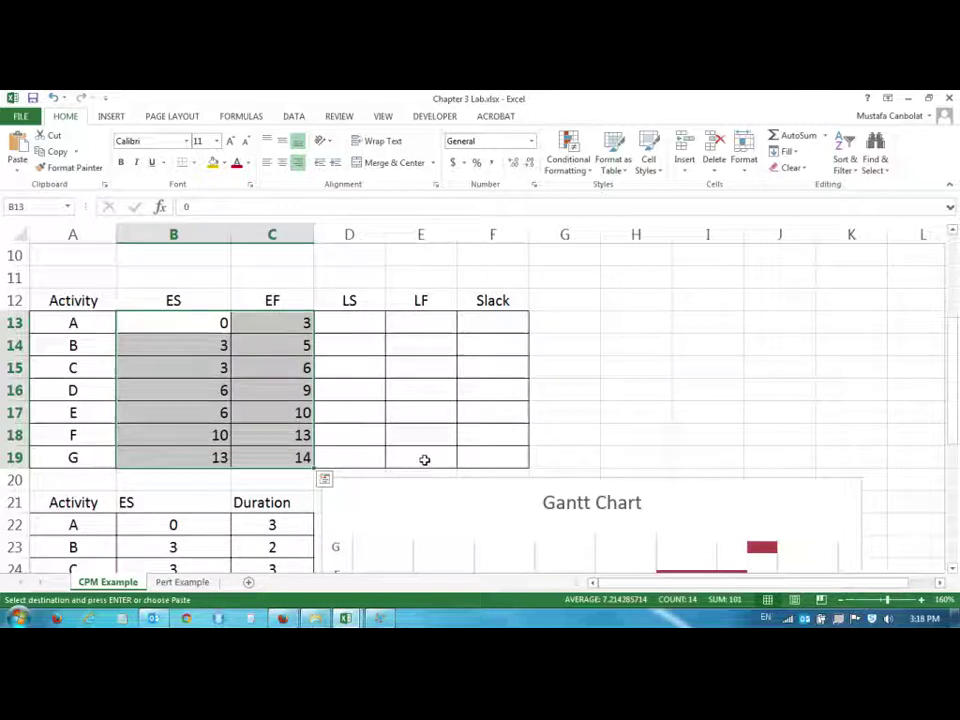
left_click_drag(434, 453, 349, 326)
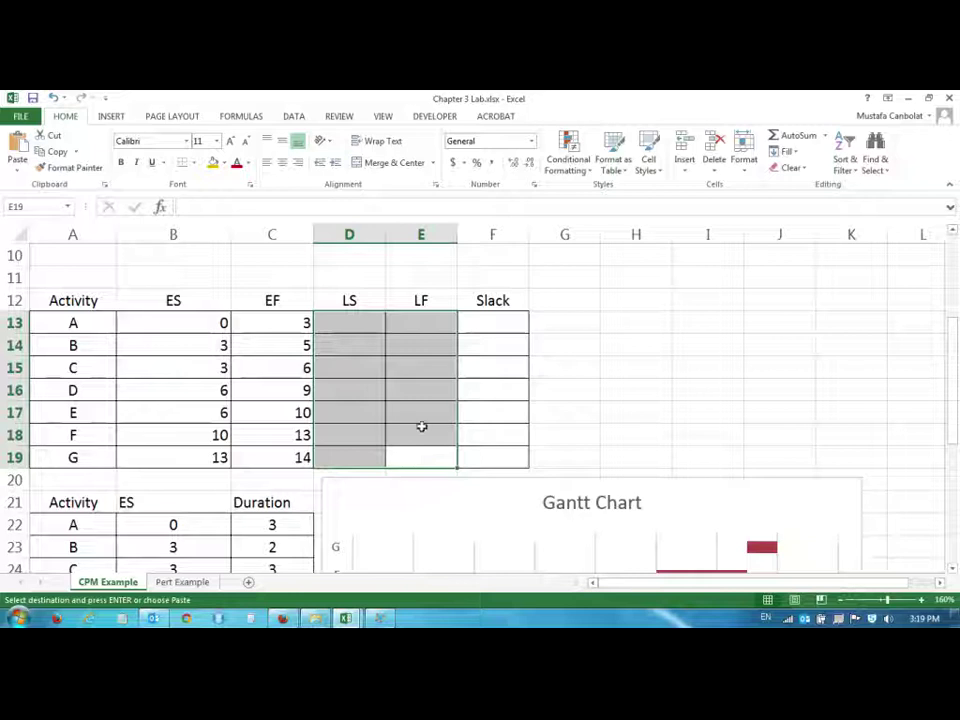
scroll(424, 420, "up", 3)
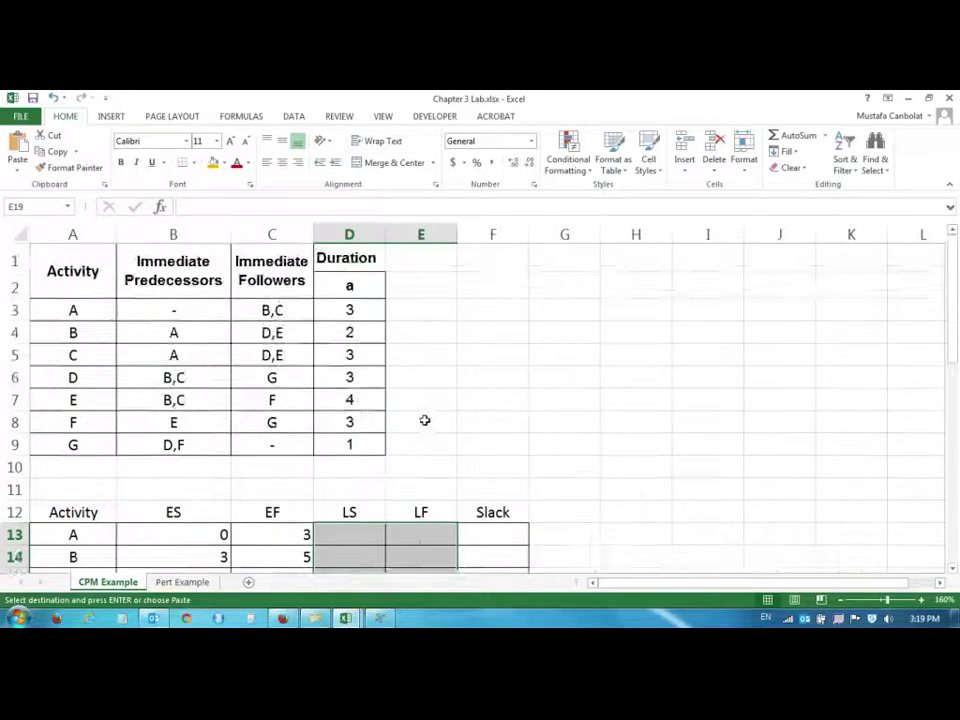
scroll(424, 420, "down", 3)
left_click(422, 458)
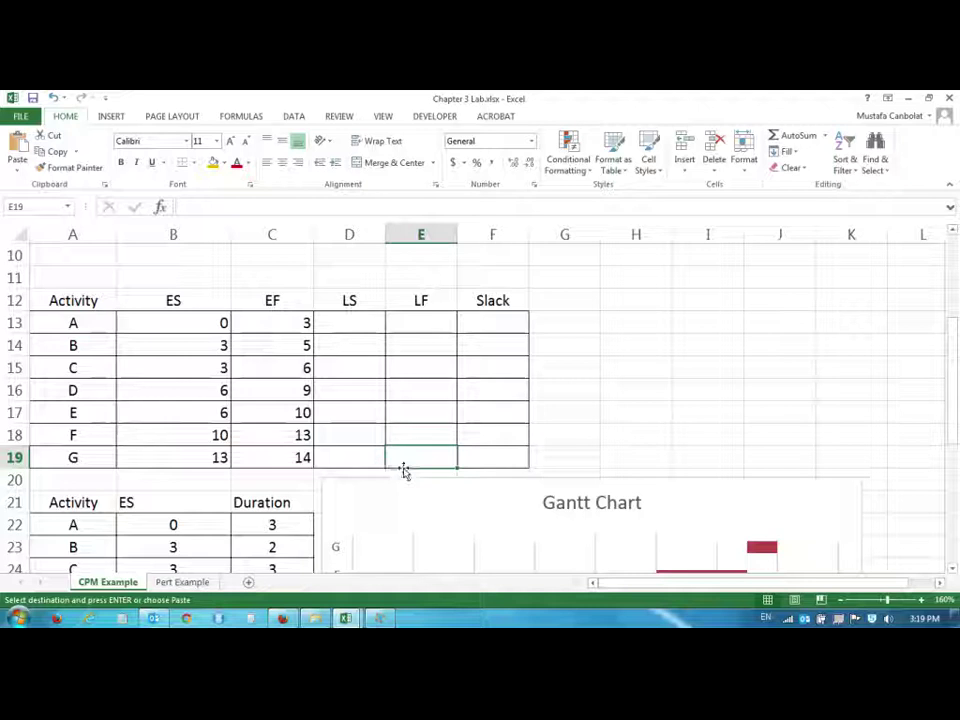
- Enter =C19 in E19 so activity G's late finish equals its early finish, 14
type("=")
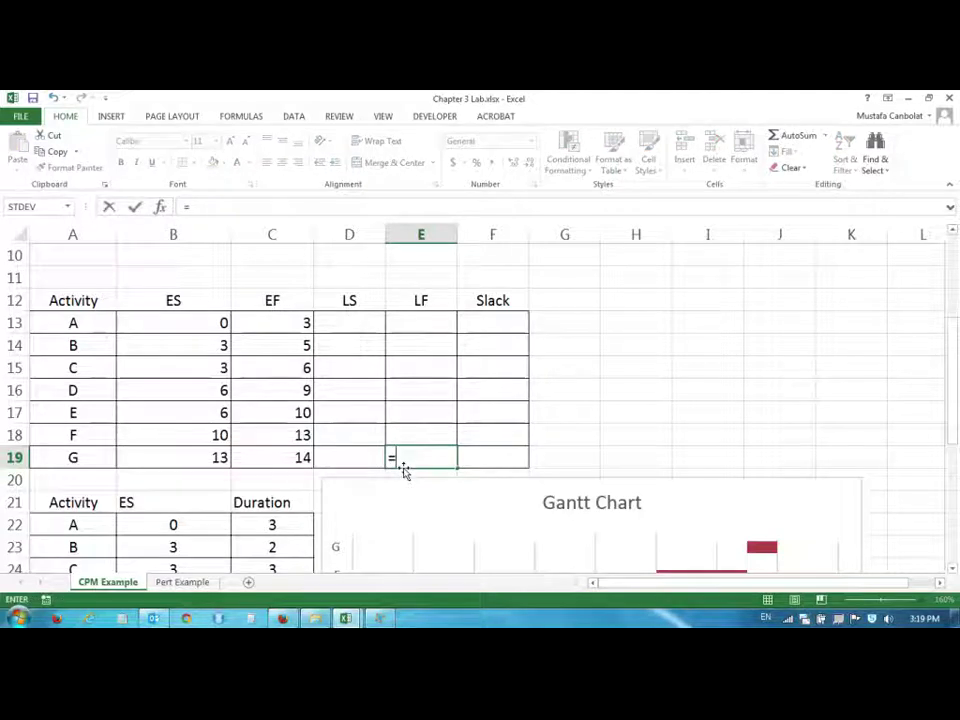
left_click(287, 456)
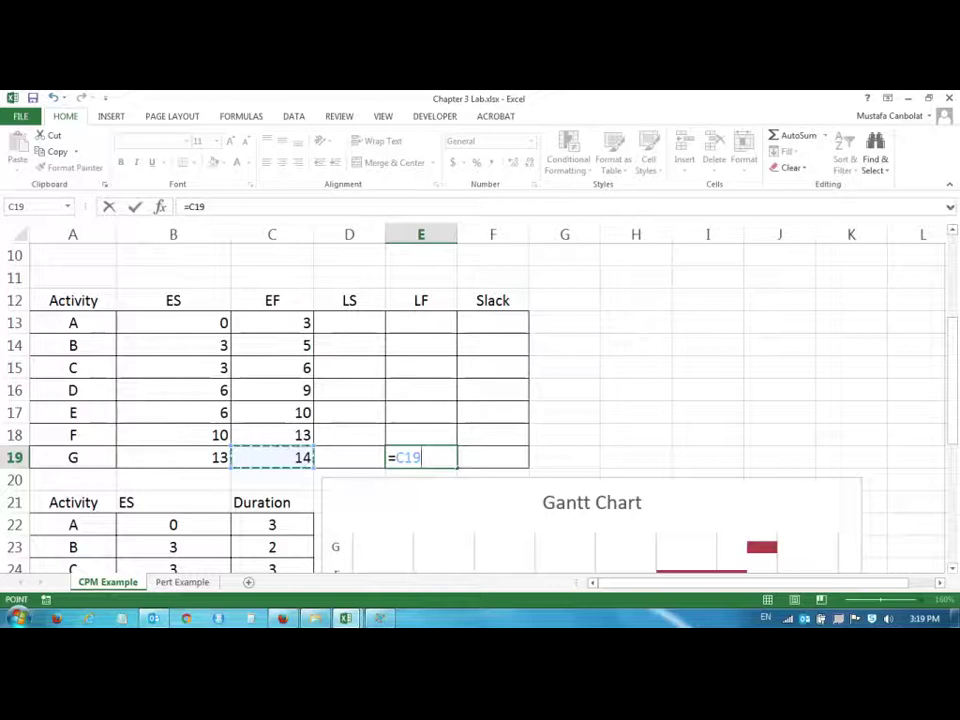
left_click(375, 619)
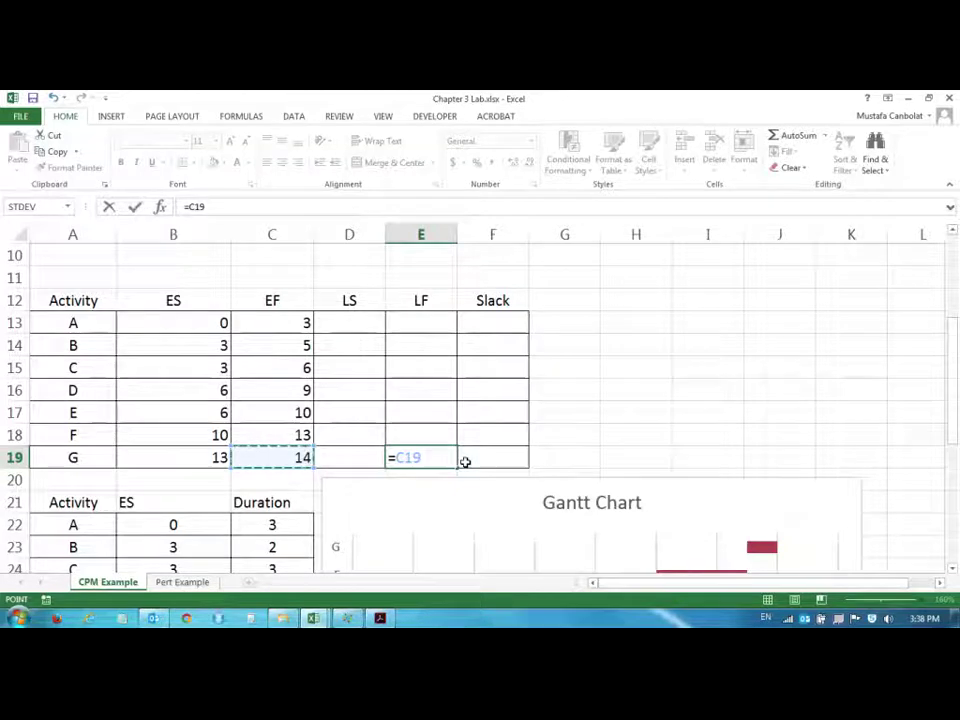
key("Return")
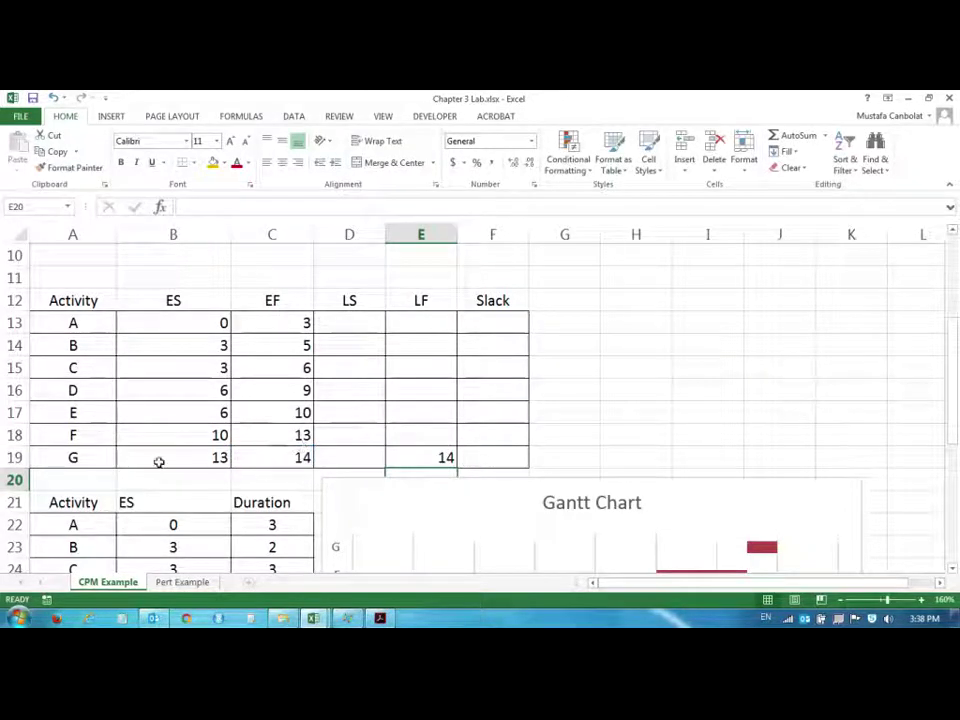
left_click(438, 457)
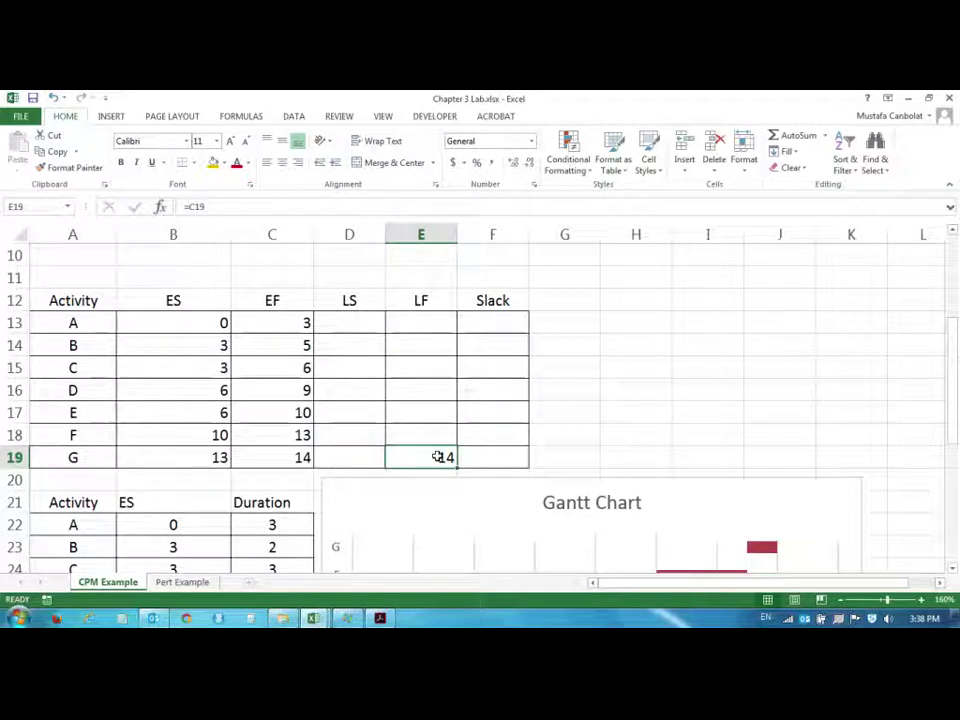
left_click(352, 452)
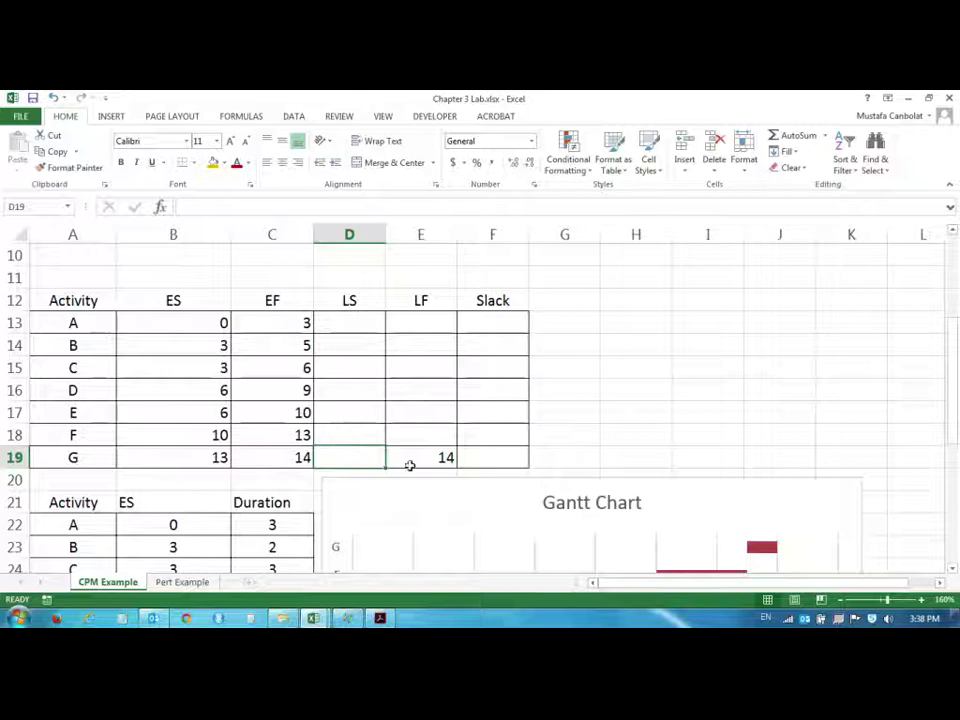
- Check activity G's late finish and its duration of 1 before writing its late start
left_click(431, 456)
left_click(355, 456)
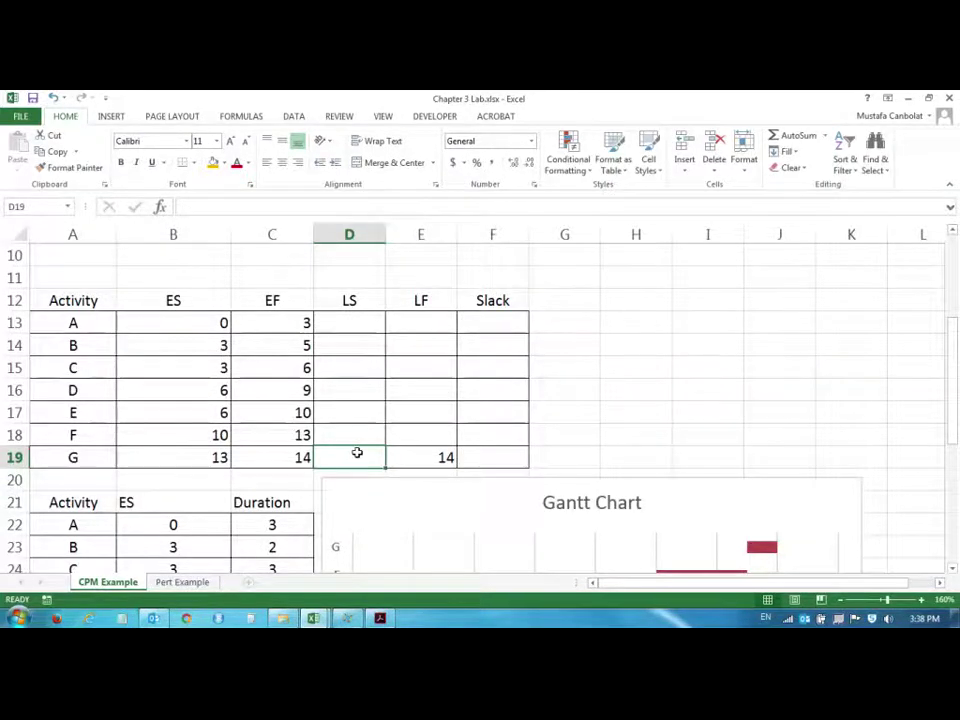
scroll(357, 453, "up", 2)
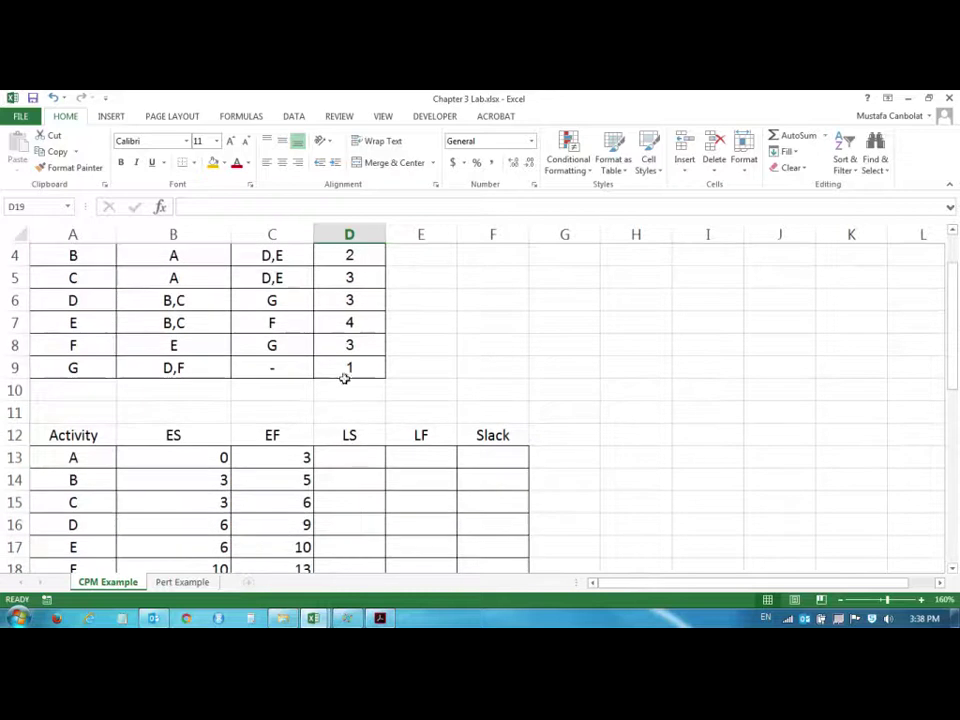
left_click(337, 368)
scroll(380, 415, "down", 2)
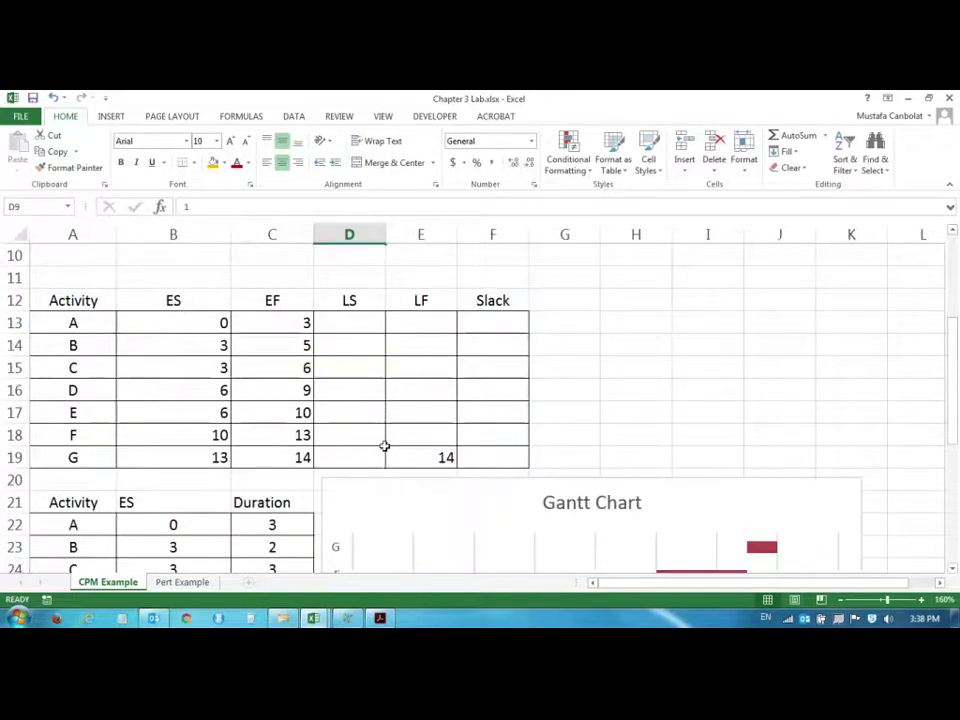
left_click(350, 455)
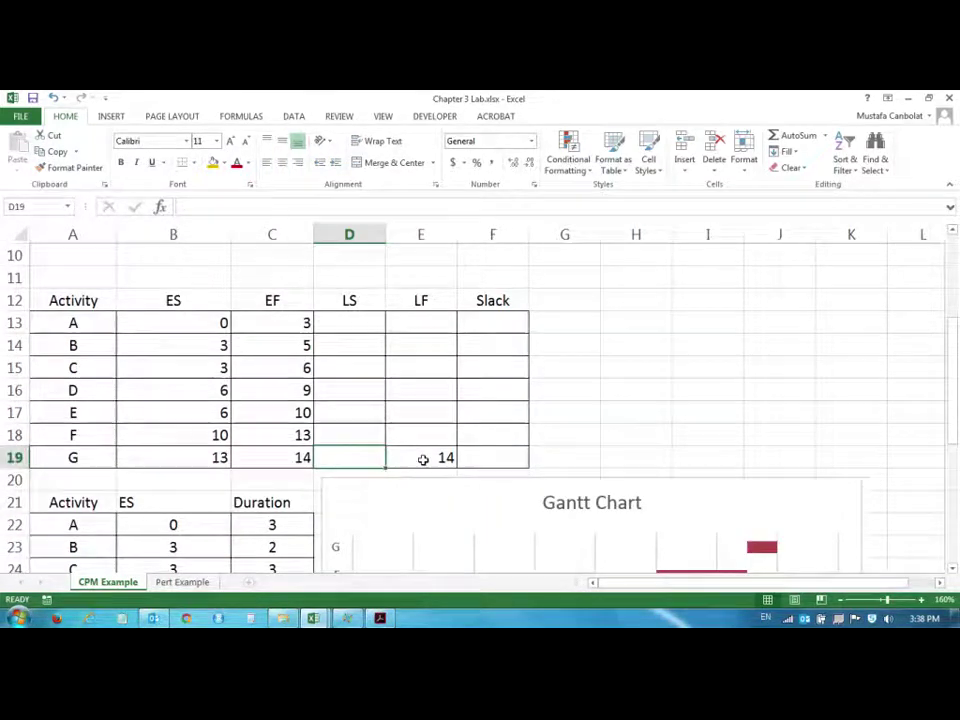
left_click(422, 458)
left_click(343, 456)
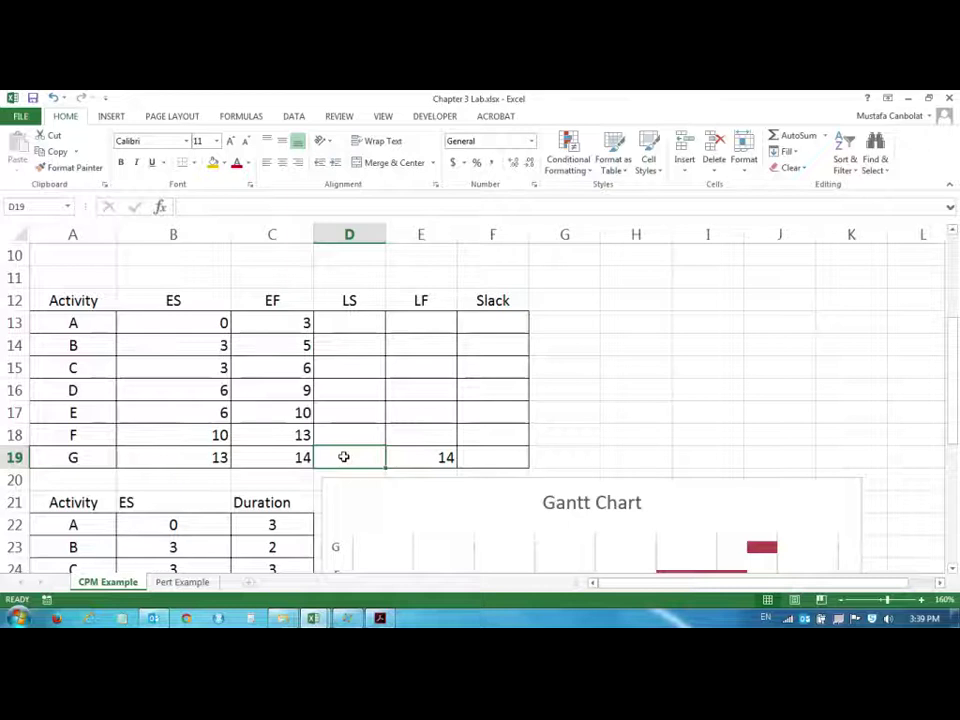
- Enter =E19-D9 in D19 so activity G's late start is 13
type("=")
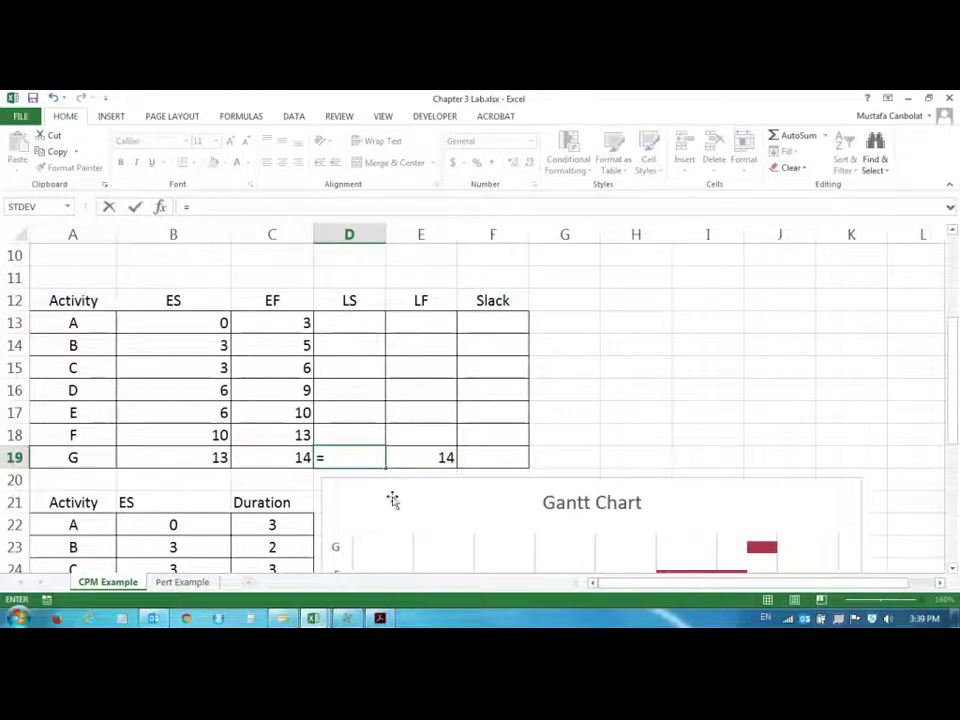
left_click(422, 456)
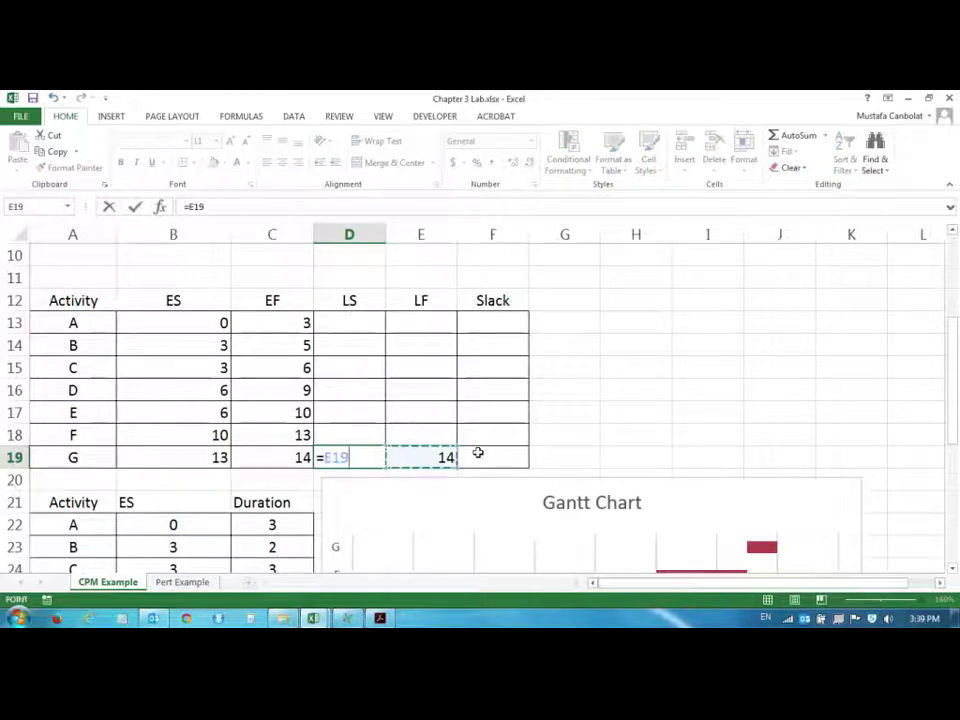
type("-")
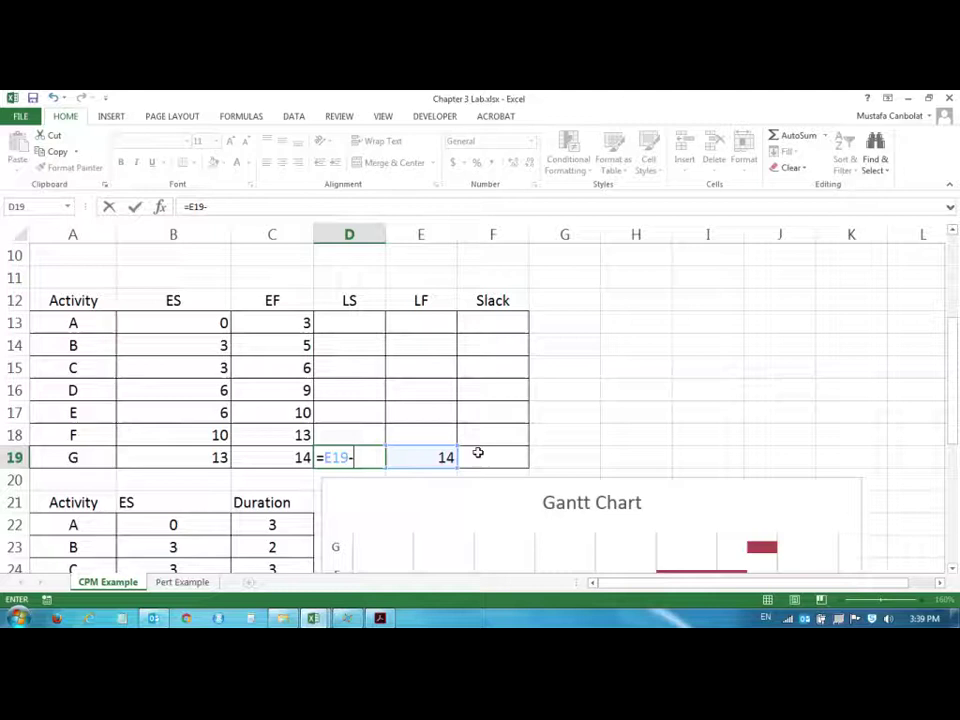
scroll(392, 392, "up", 2)
scroll(371, 388, "down", 3)
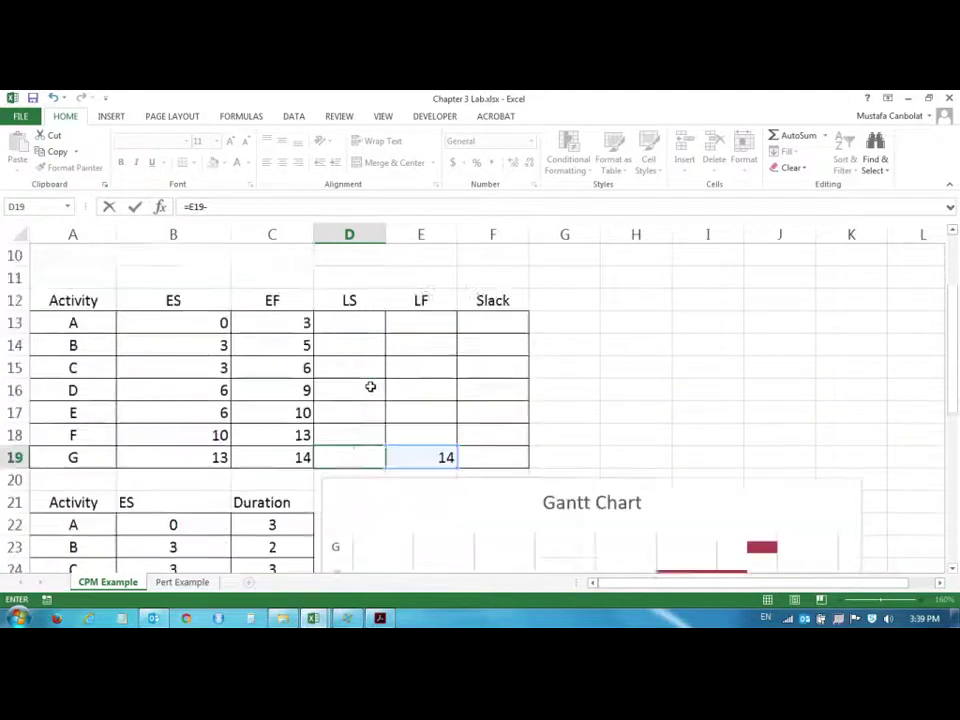
scroll(371, 388, "up", 2)
left_click(349, 301)
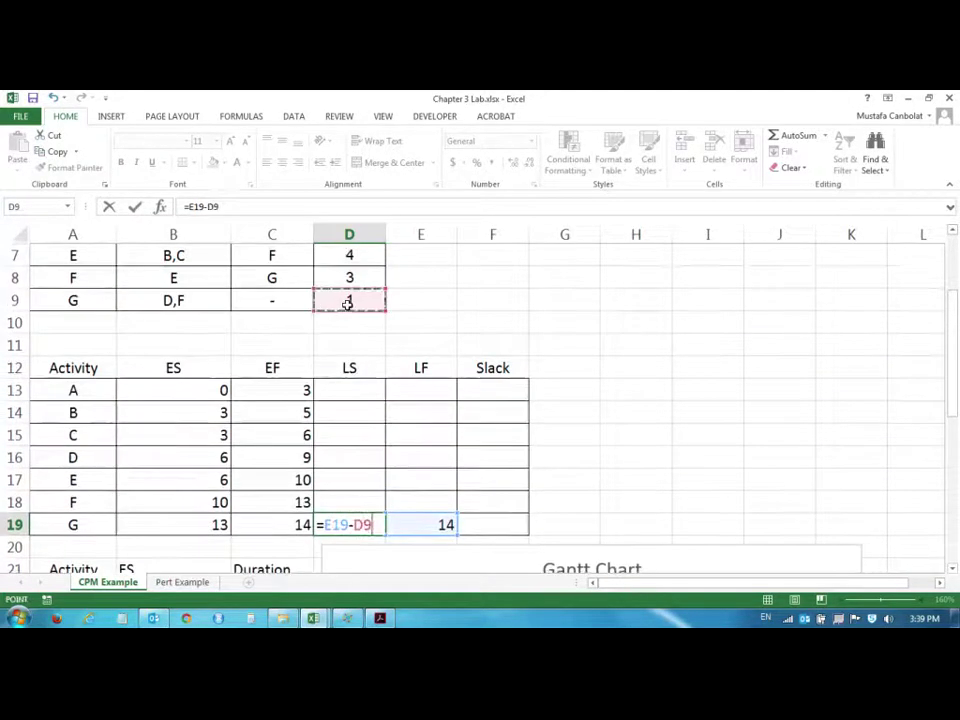
key("Return")
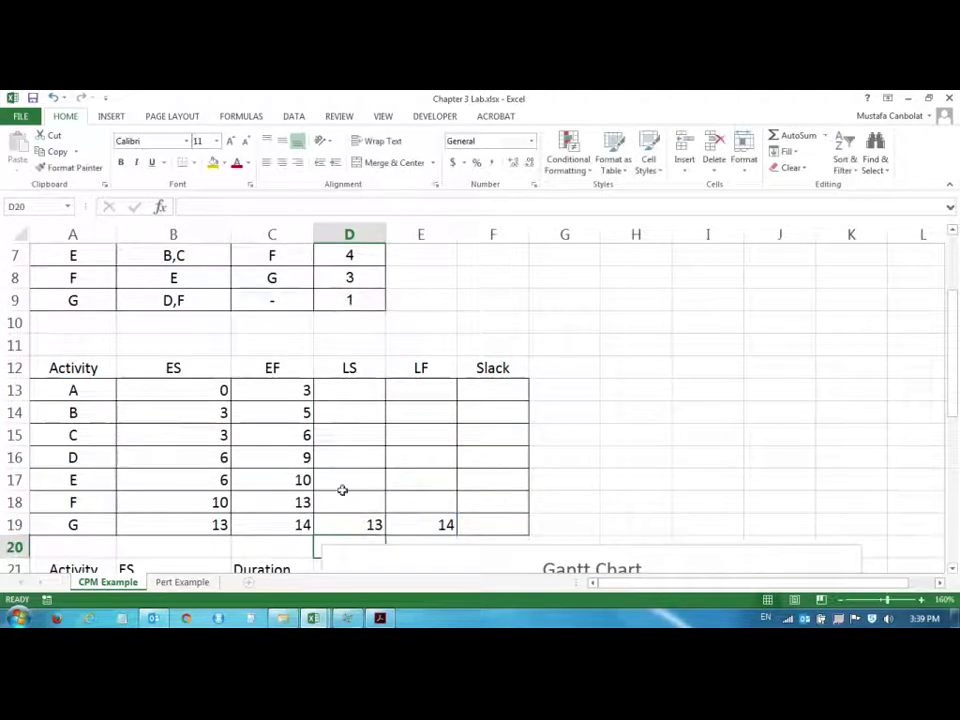
- Copy G's late-start formula up the LS column from D19 to D13
left_click(372, 523)
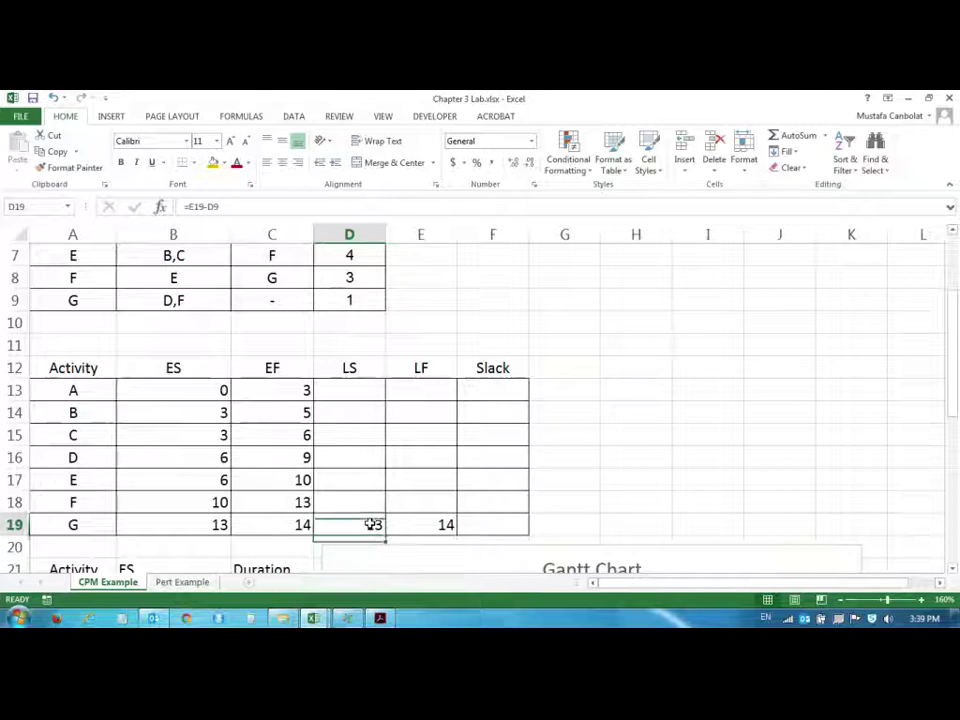
double_click(422, 523)
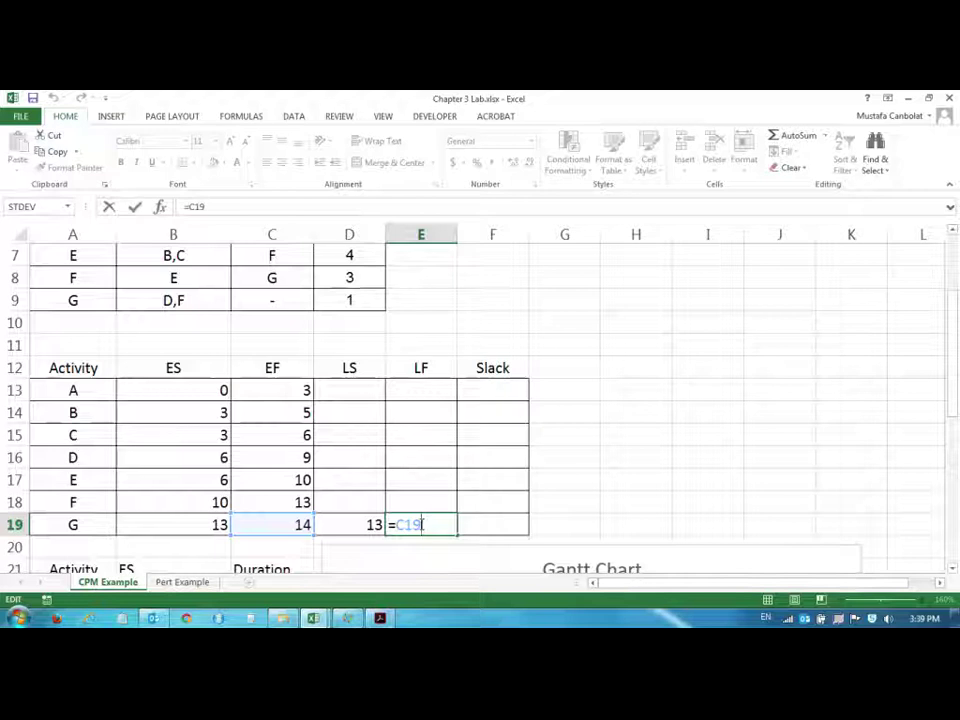
key("Return")
left_click(352, 521)
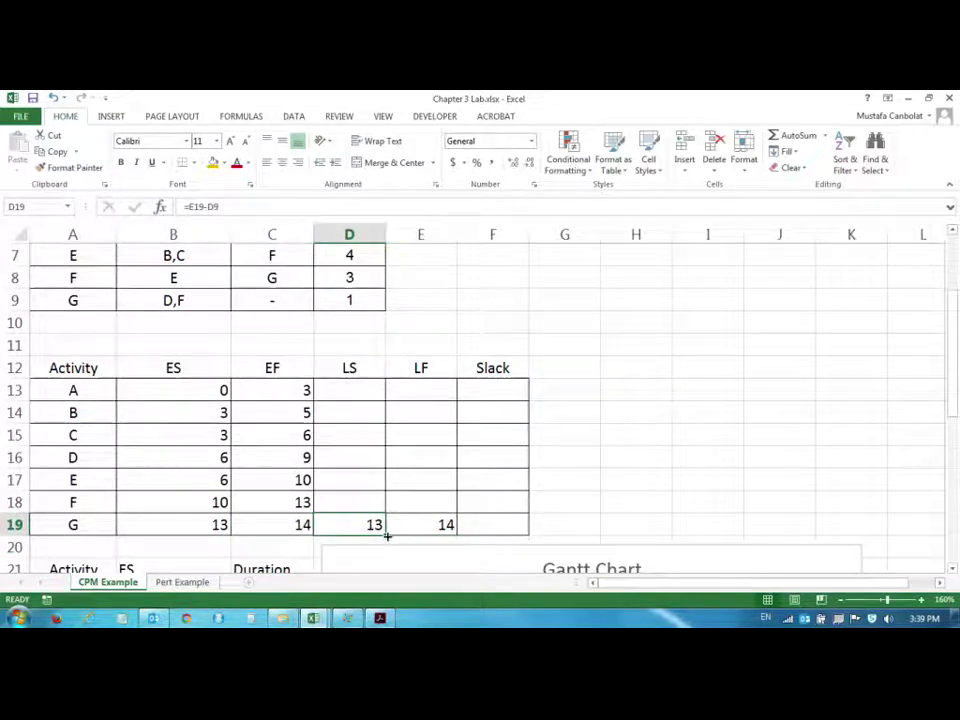
left_click_drag(386, 536, 381, 384)
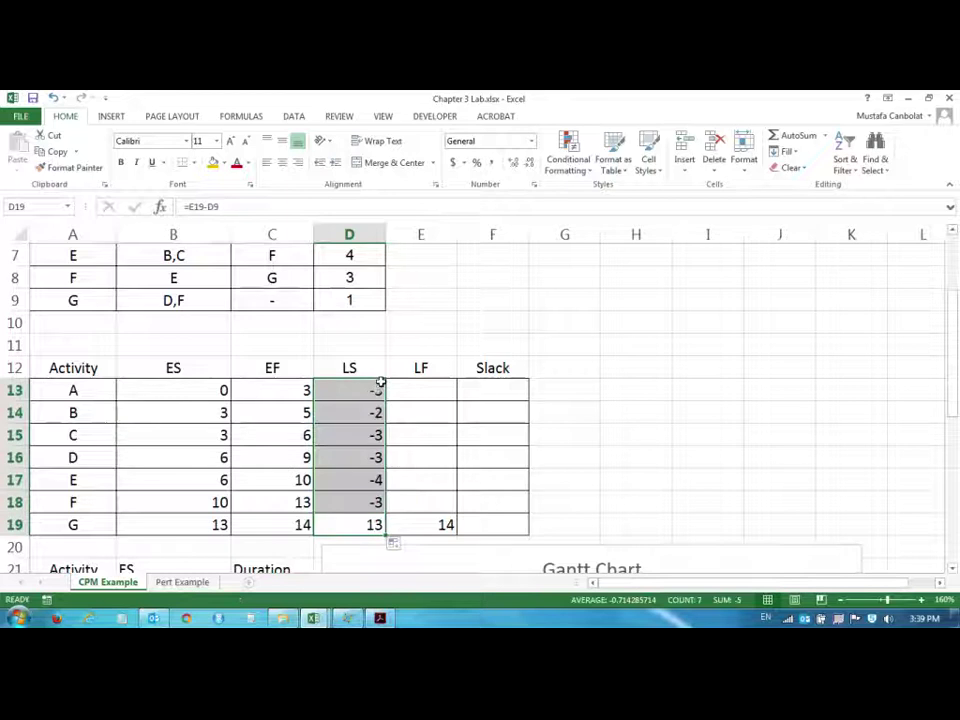
left_click(429, 501)
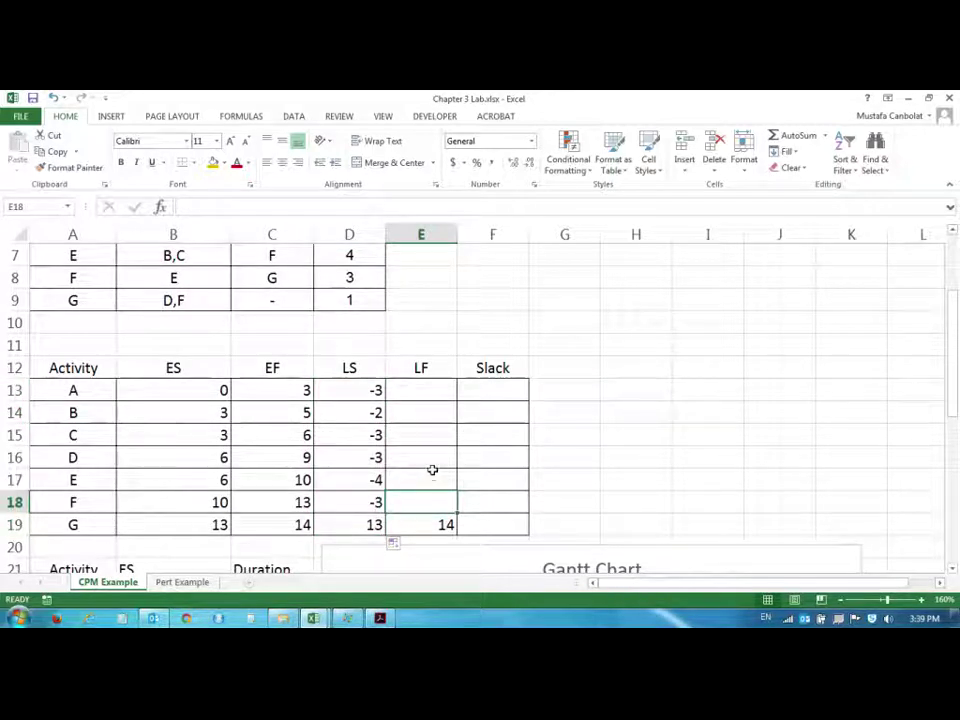
- Set activity F's late finish in E18 to =D19, giving 13
scroll(432, 470, "up", 2)
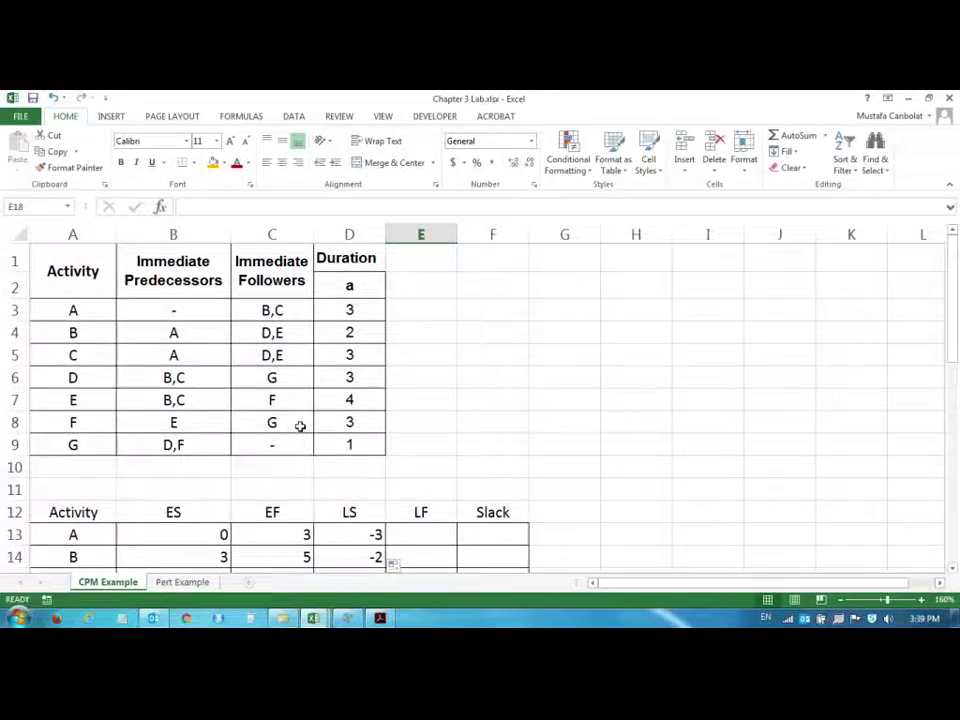
scroll(300, 426, "down", 3)
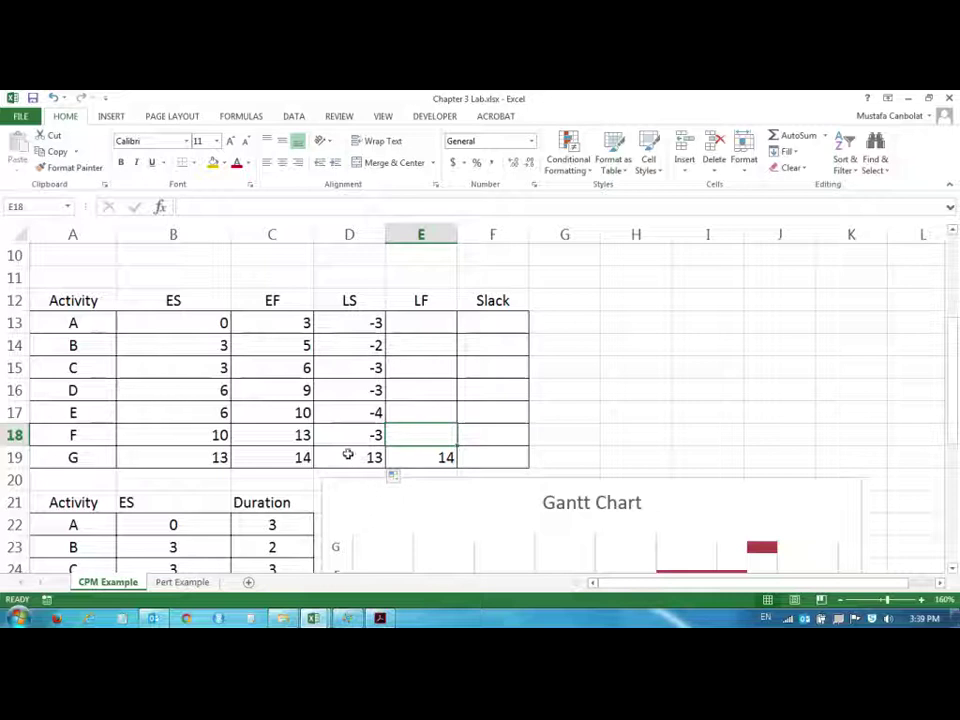
type("=")
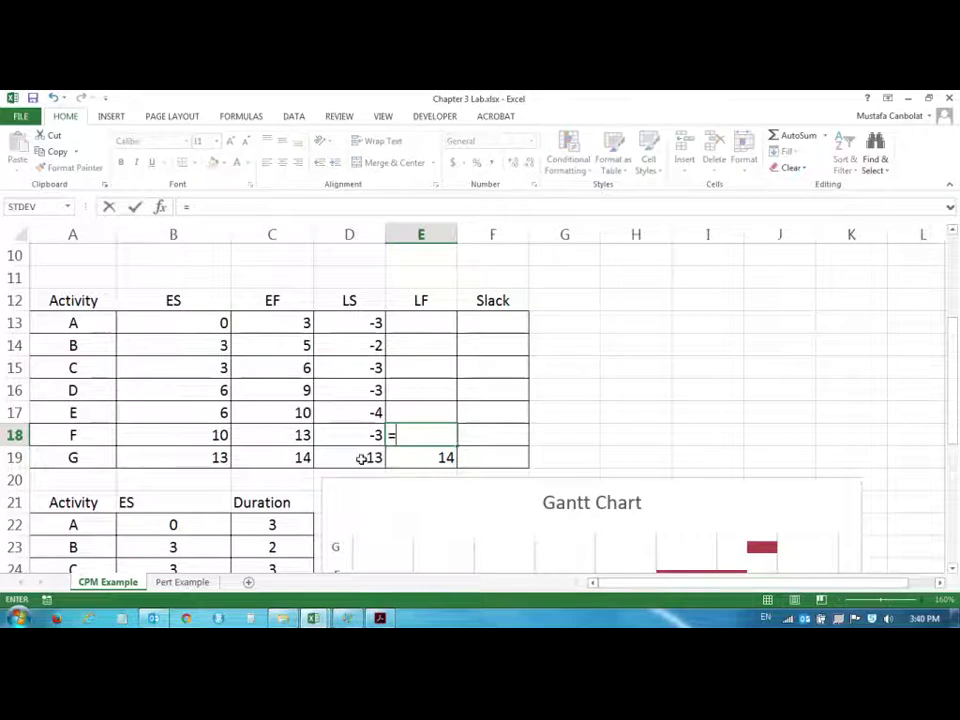
left_click(364, 457)
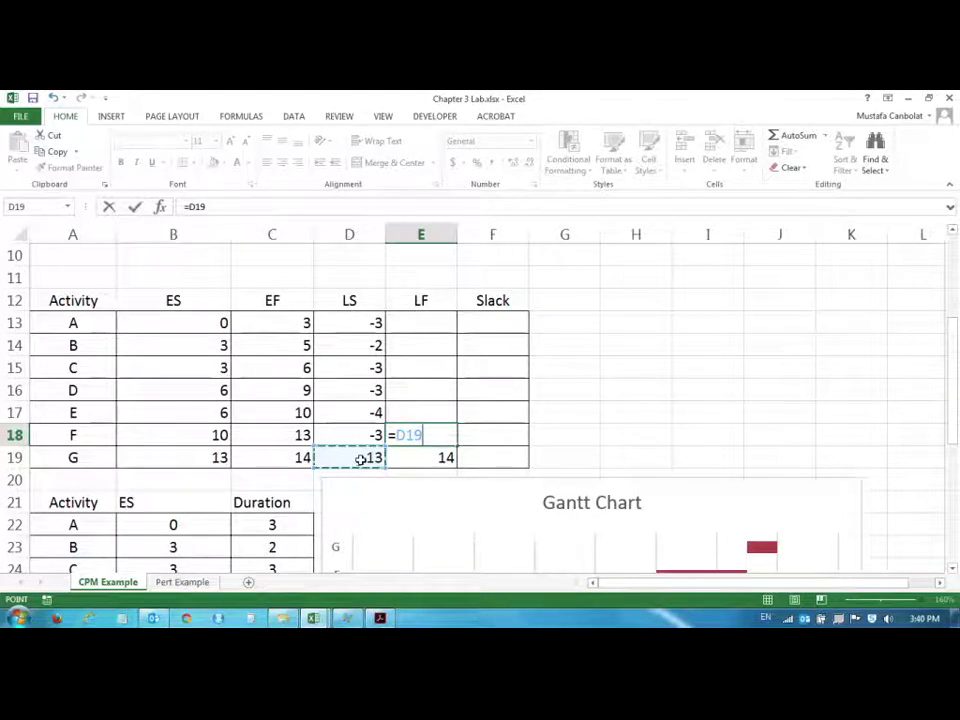
key("Return")
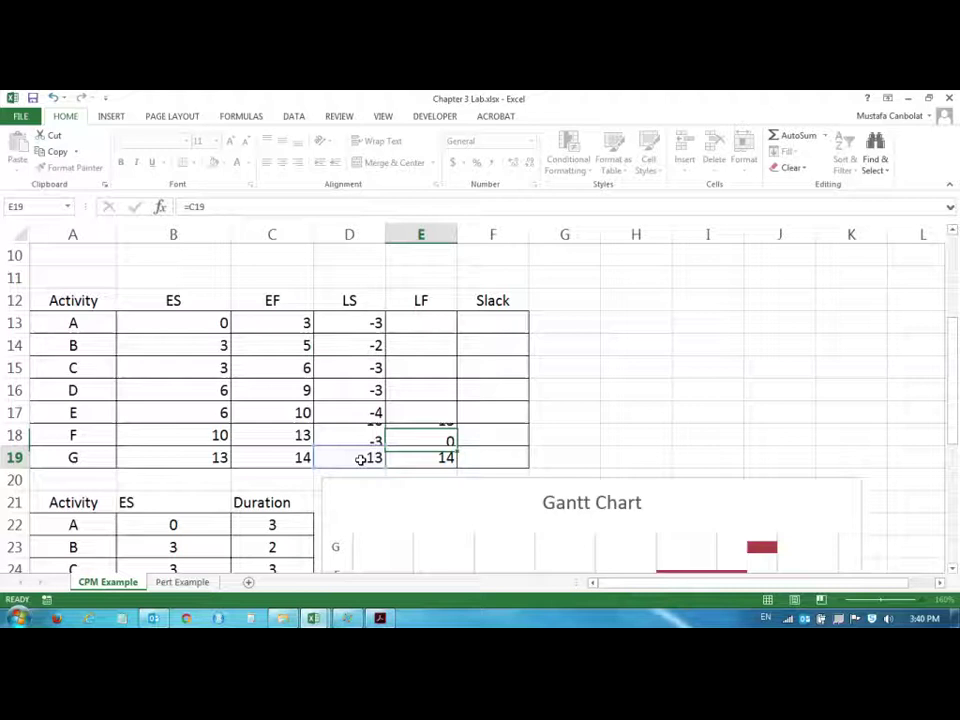
- Set activity E's late finish in E17 to =D18, giving 10
left_click(438, 411)
scroll(439, 356, "up", 3)
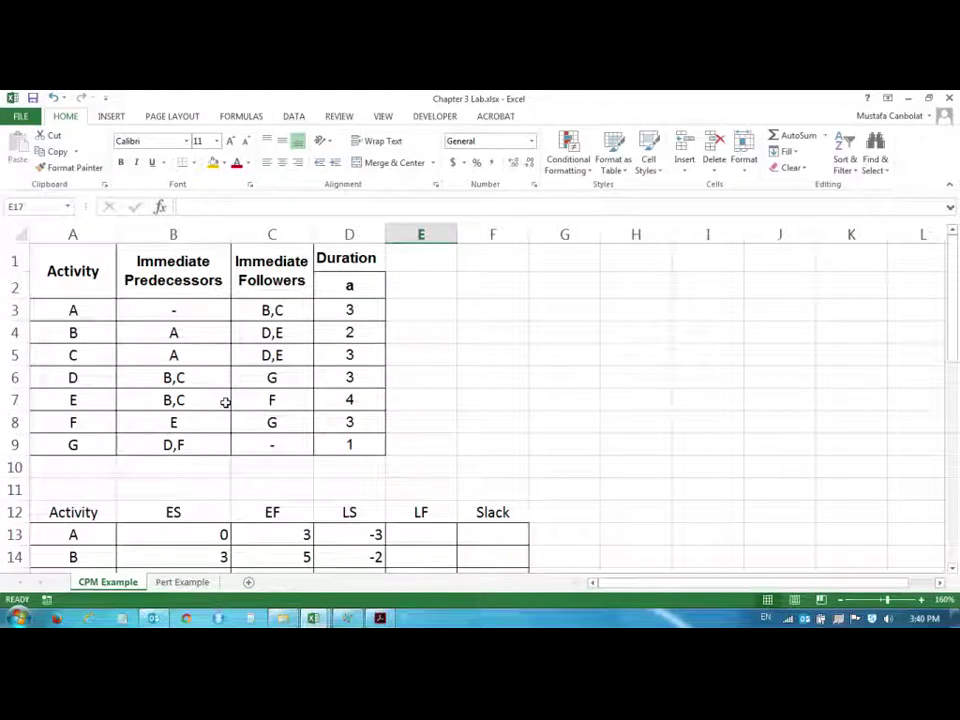
scroll(281, 401, "down", 3)
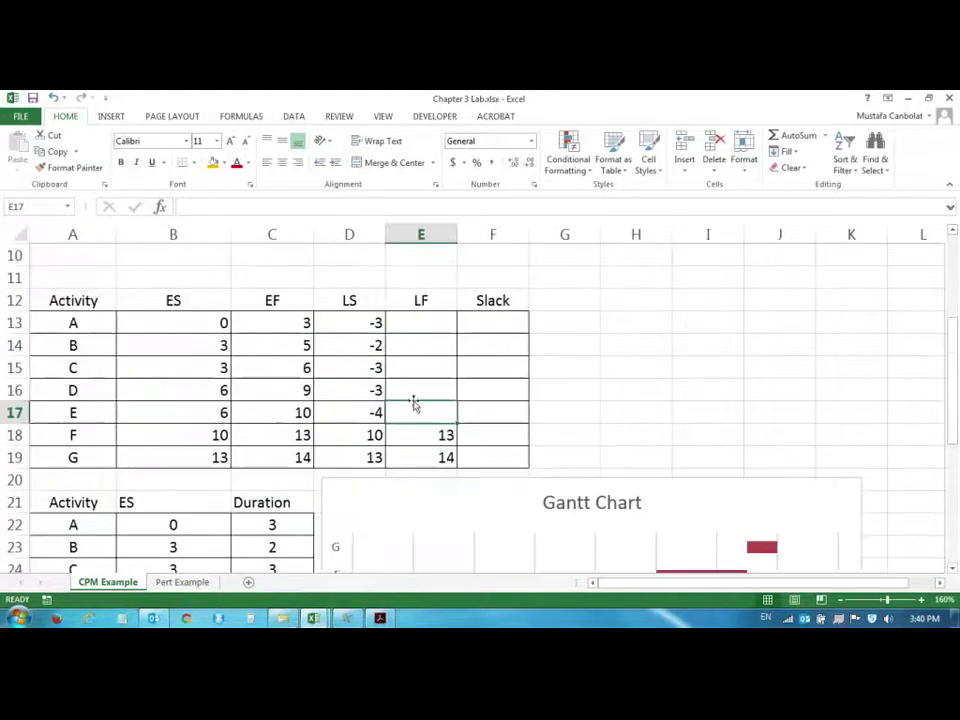
type("=")
left_click(353, 437)
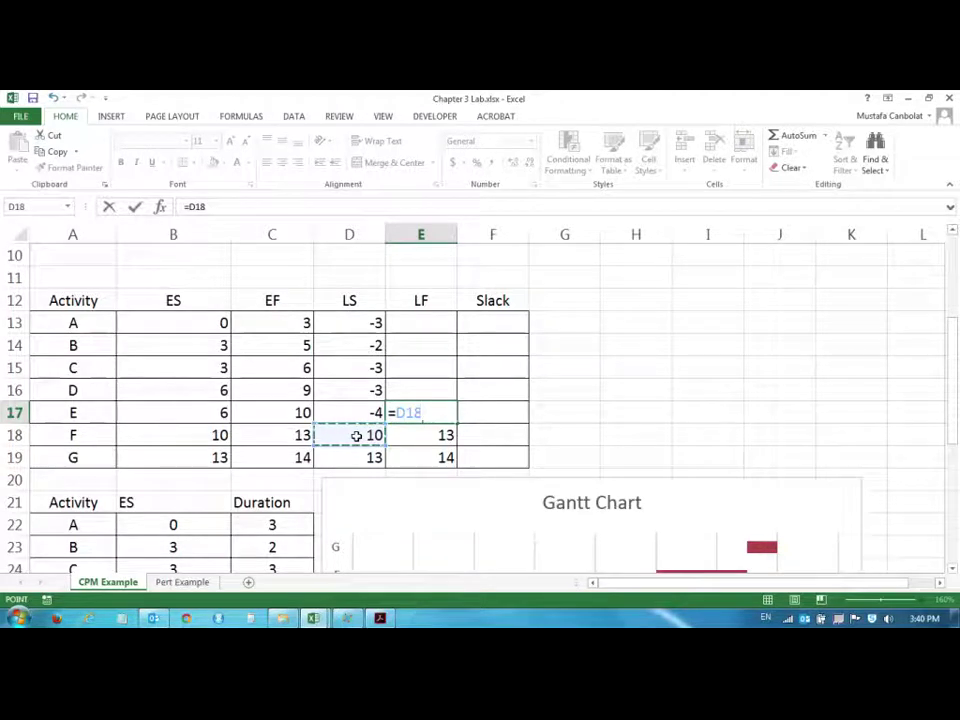
key("Return")
- Set activity D's late finish in E16 to =D19, giving 13
left_click(416, 392)
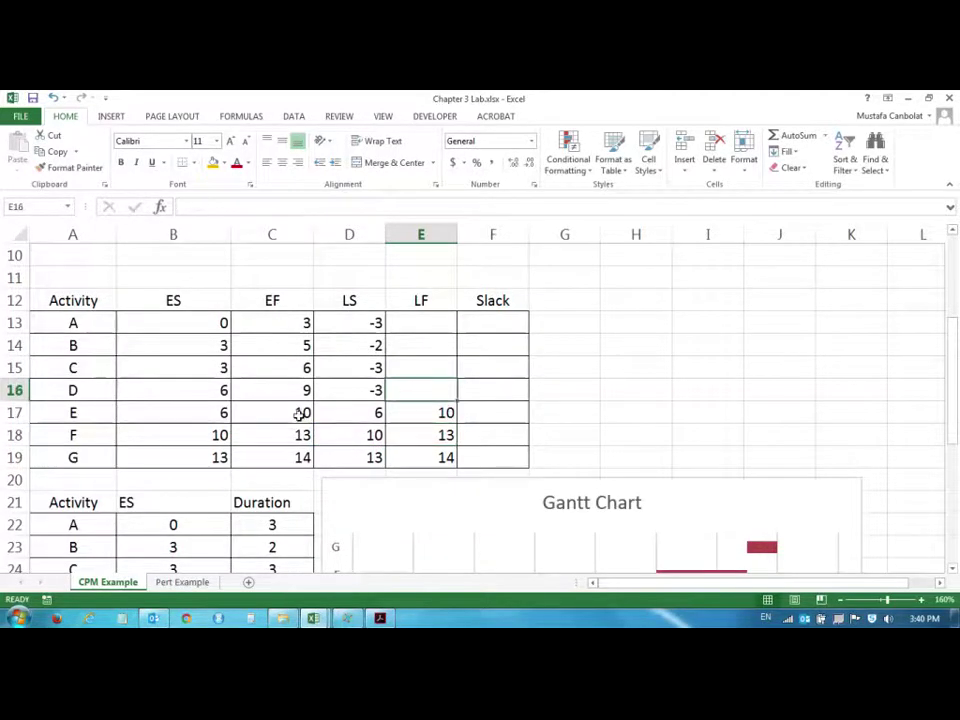
scroll(300, 413, "up", 3)
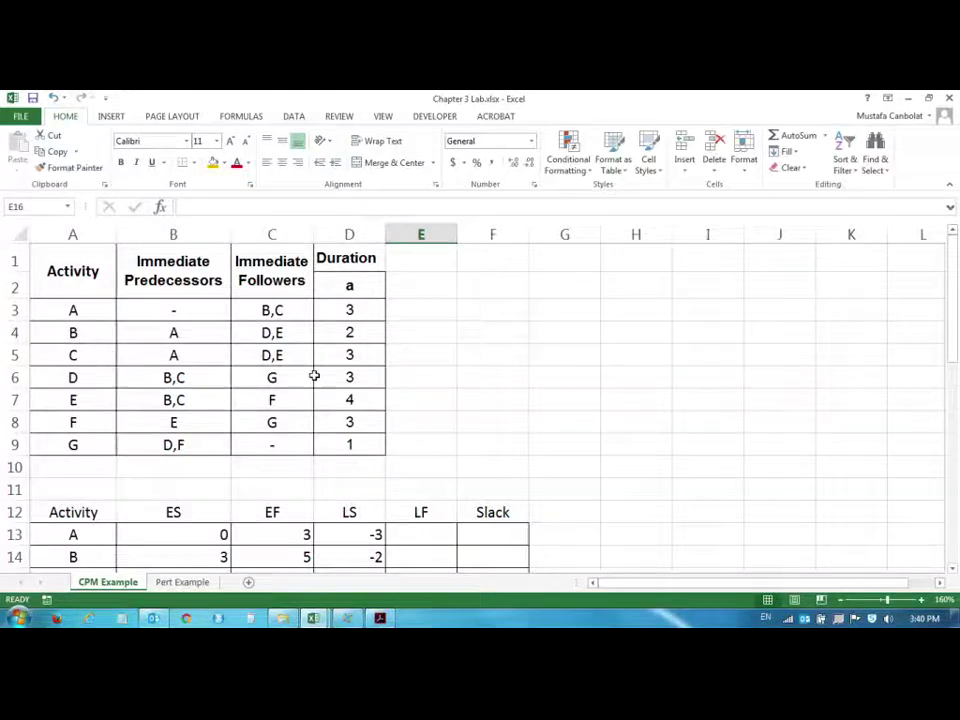
scroll(315, 375, "down", 2)
type("=")
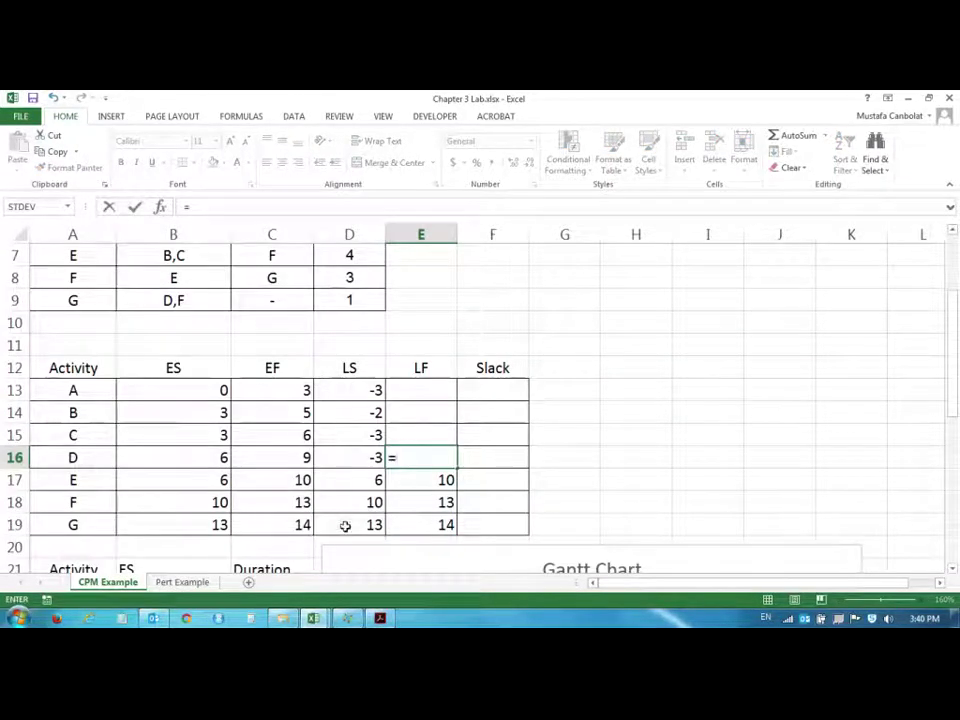
left_click(345, 525)
key("Return")
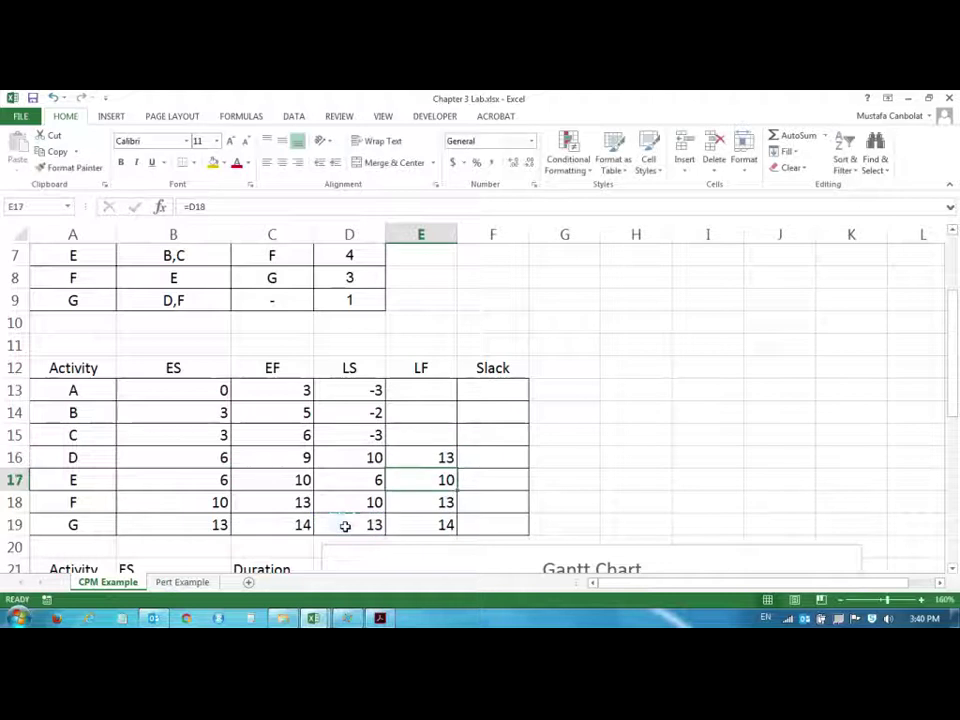
- Compare the late starts of activities D and E in D16:D17
left_click(420, 434)
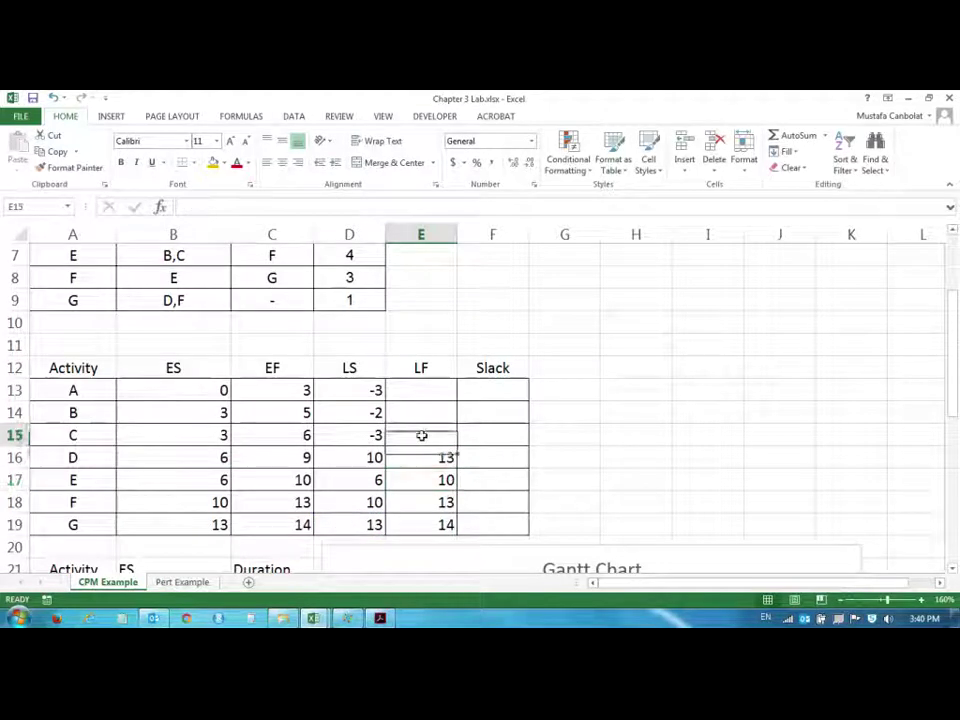
scroll(421, 435, "up", 2)
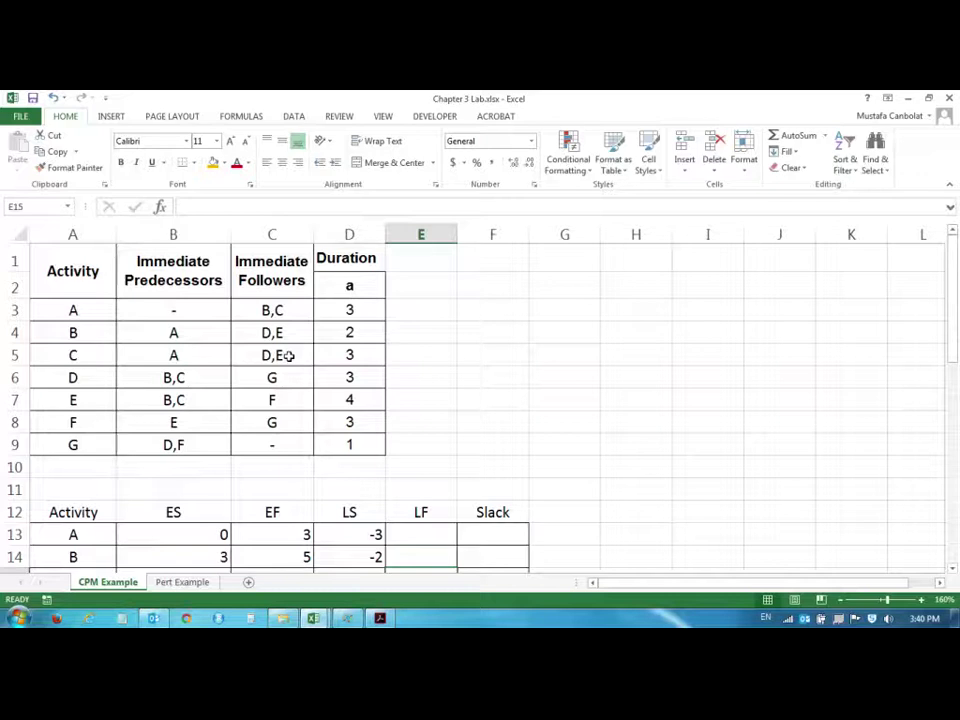
scroll(290, 357, "down", 2)
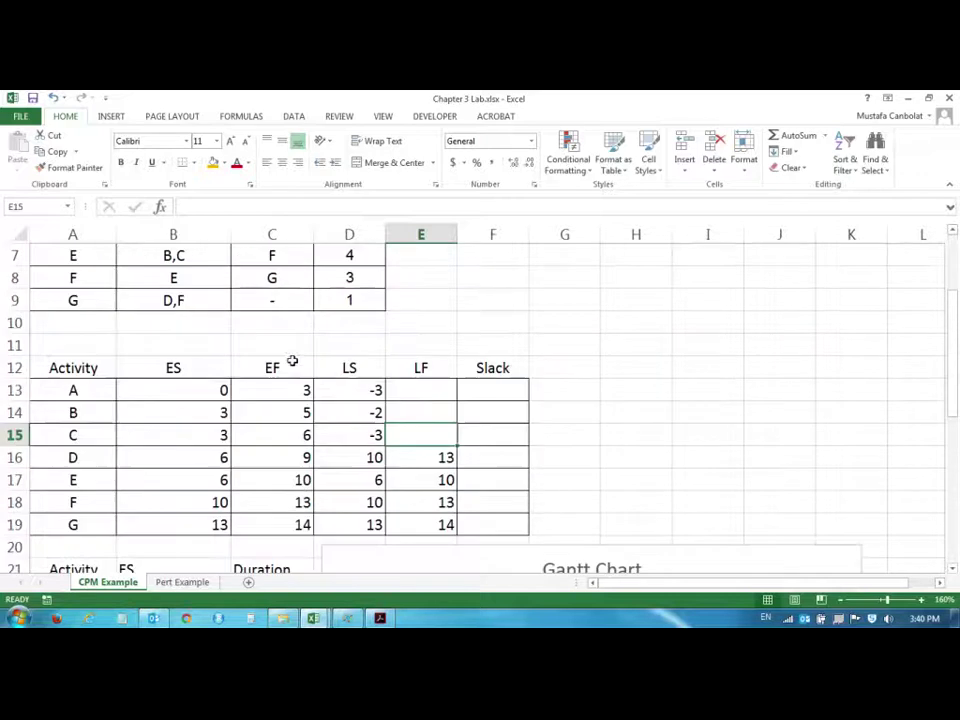
left_click(355, 479)
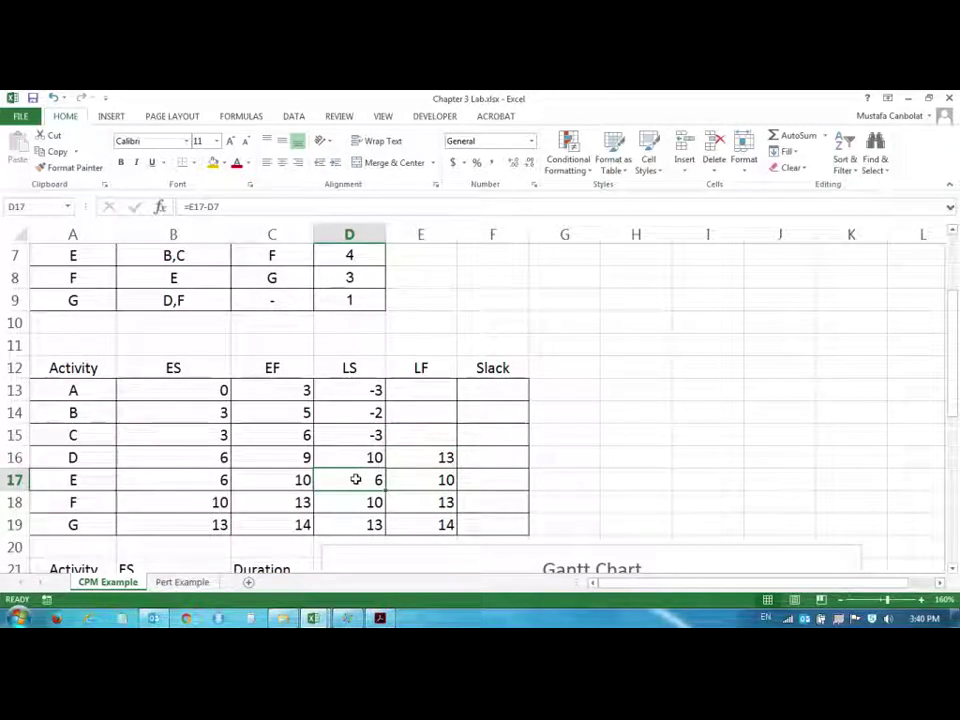
left_click(426, 436)
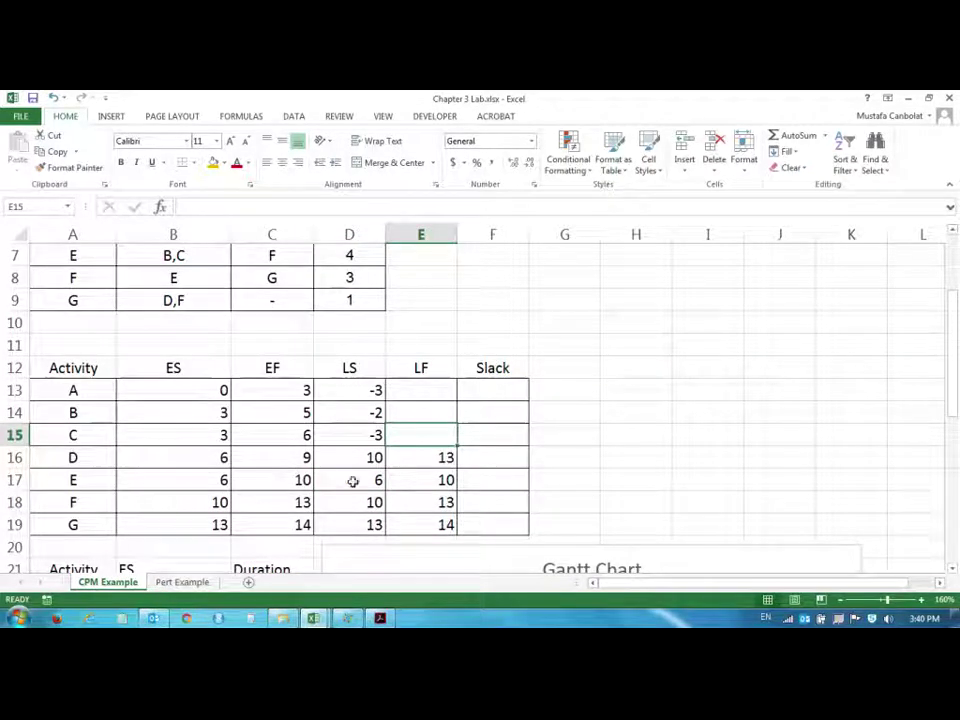
left_click_drag(371, 457, 371, 480)
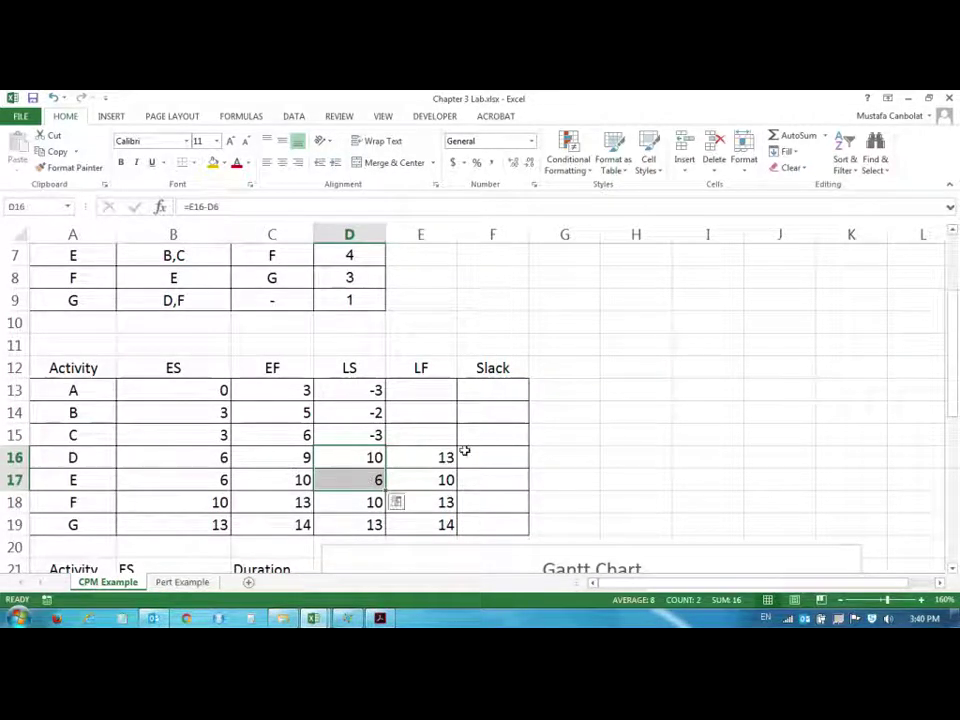
left_click(422, 432)
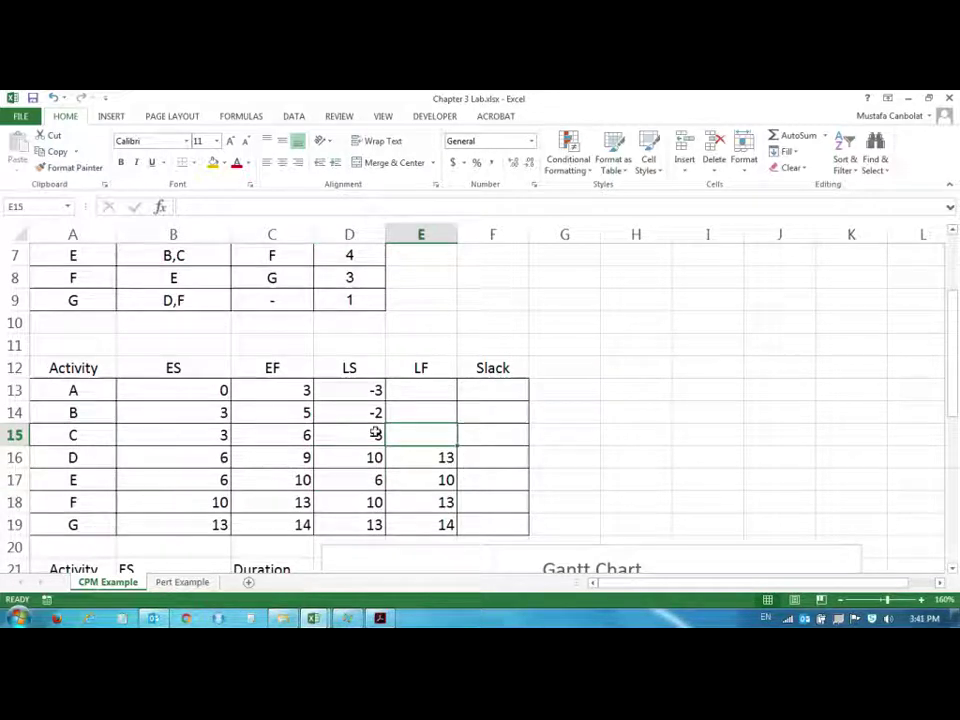
- Enter =MIN(D16:D17) in E15, giving activity C a late finish of 6
type("=")
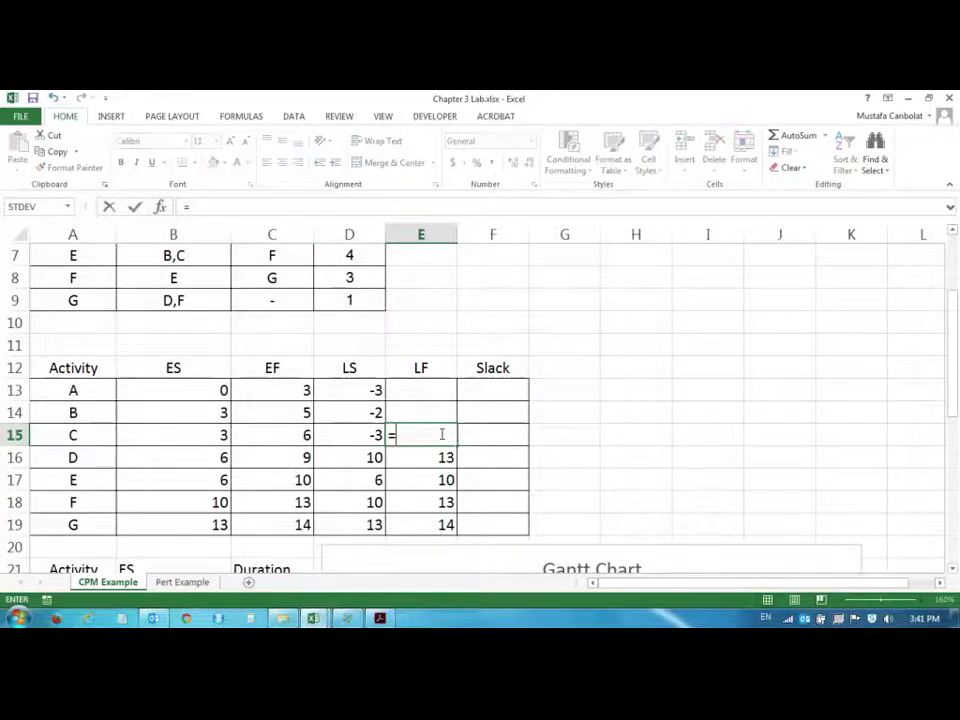
type("MIN")
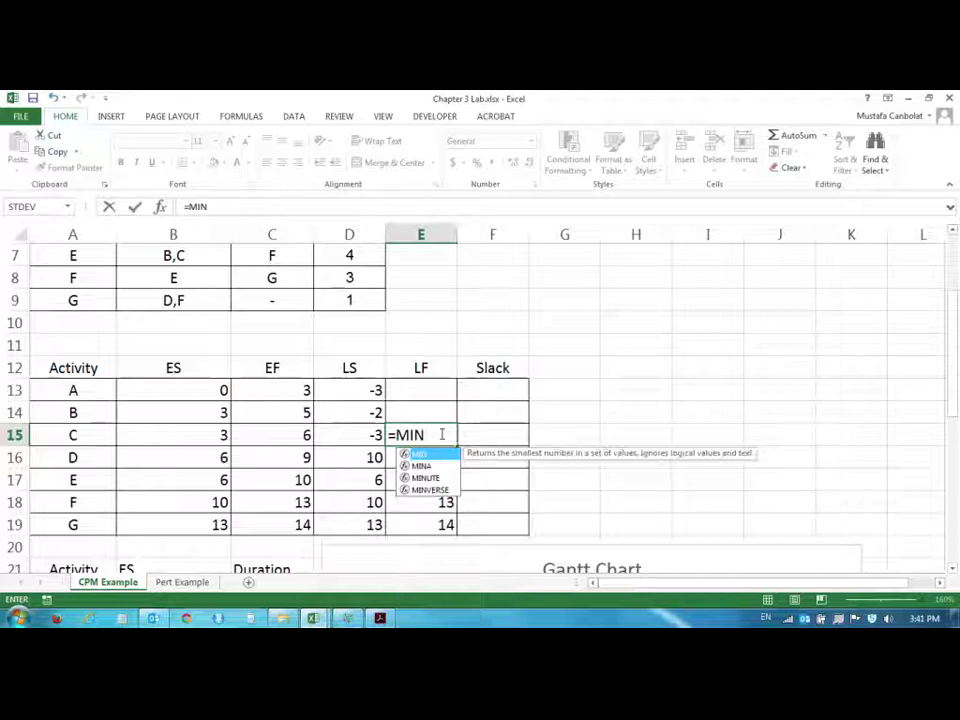
type("(")
left_click(362, 460)
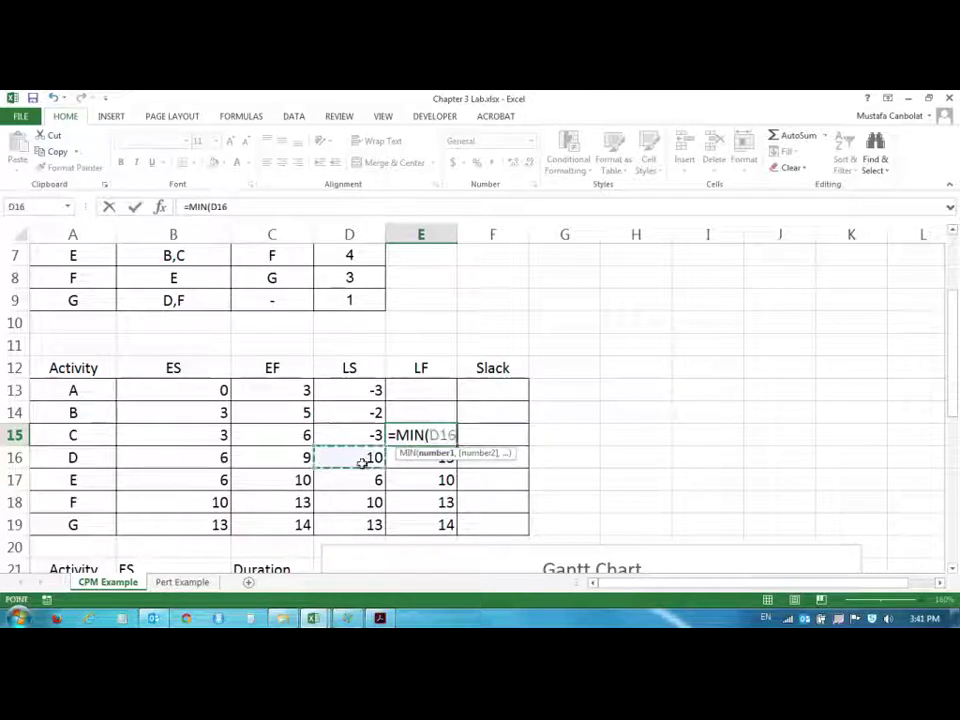
left_click_drag(362, 460, 364, 478)
scroll(268, 321, "up", 1)
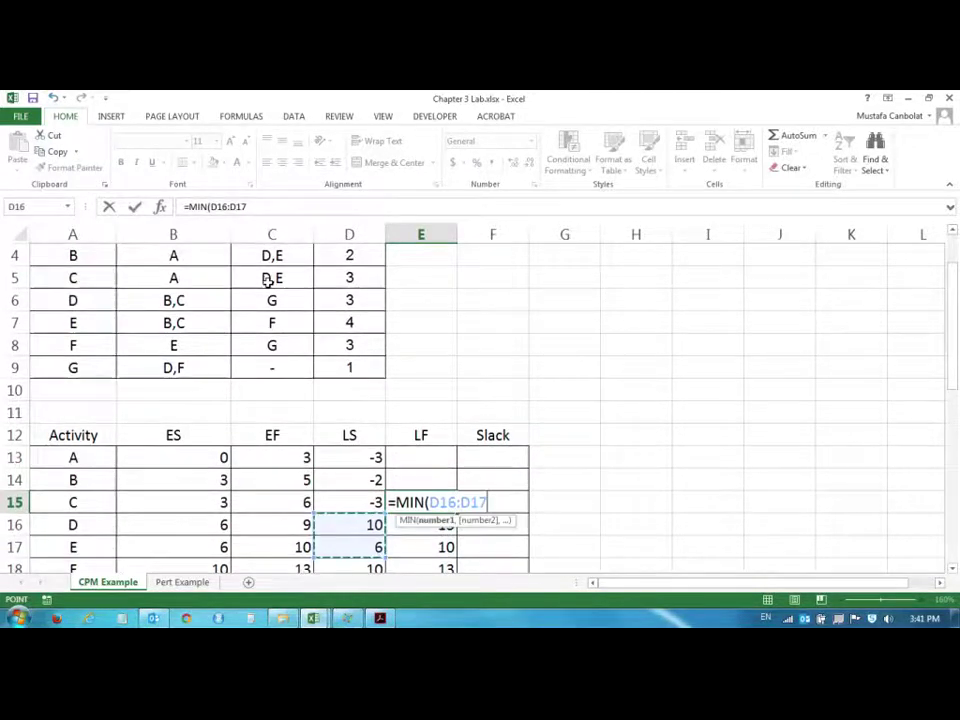
scroll(353, 405, "down", 1)
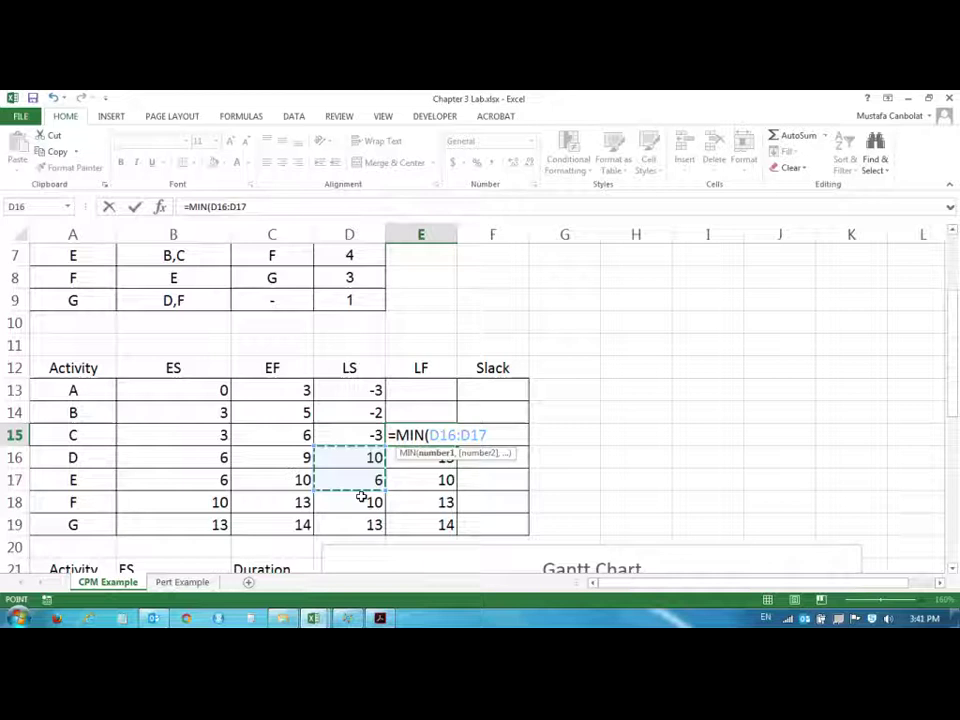
key("Return")
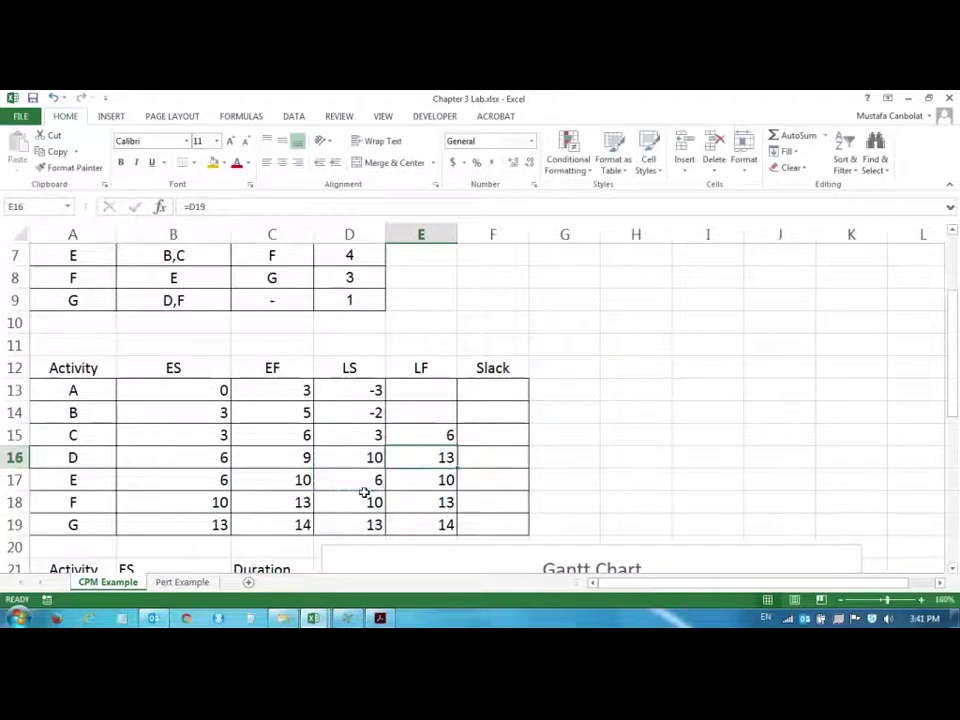
- Enter =MIN(D16:D17) in E14 so activity B's late finish is 6
left_click(425, 434)
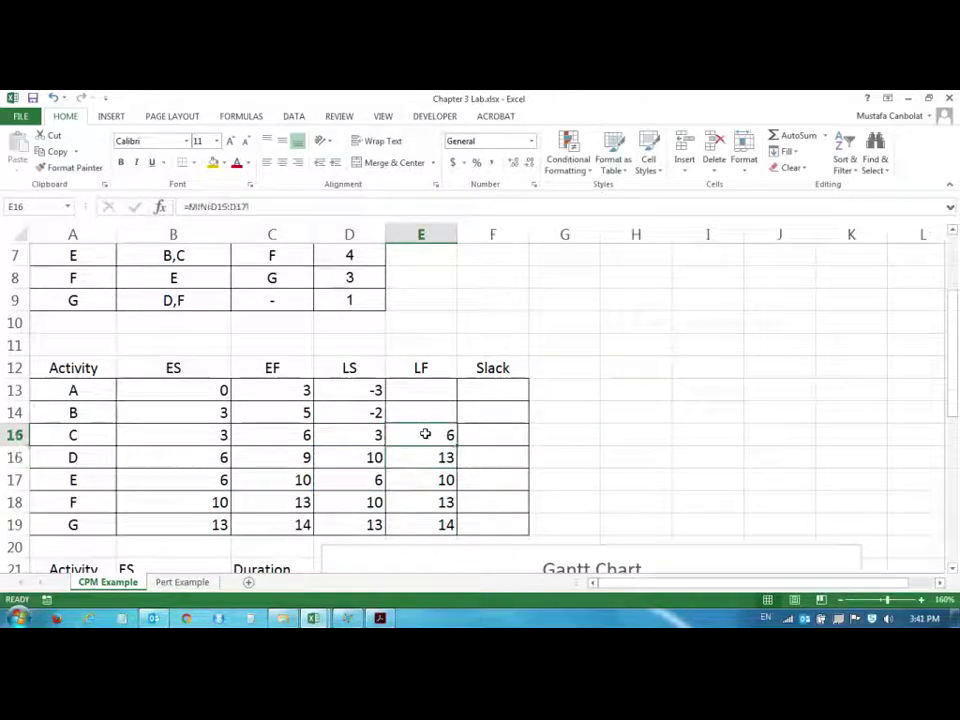
left_click(364, 456)
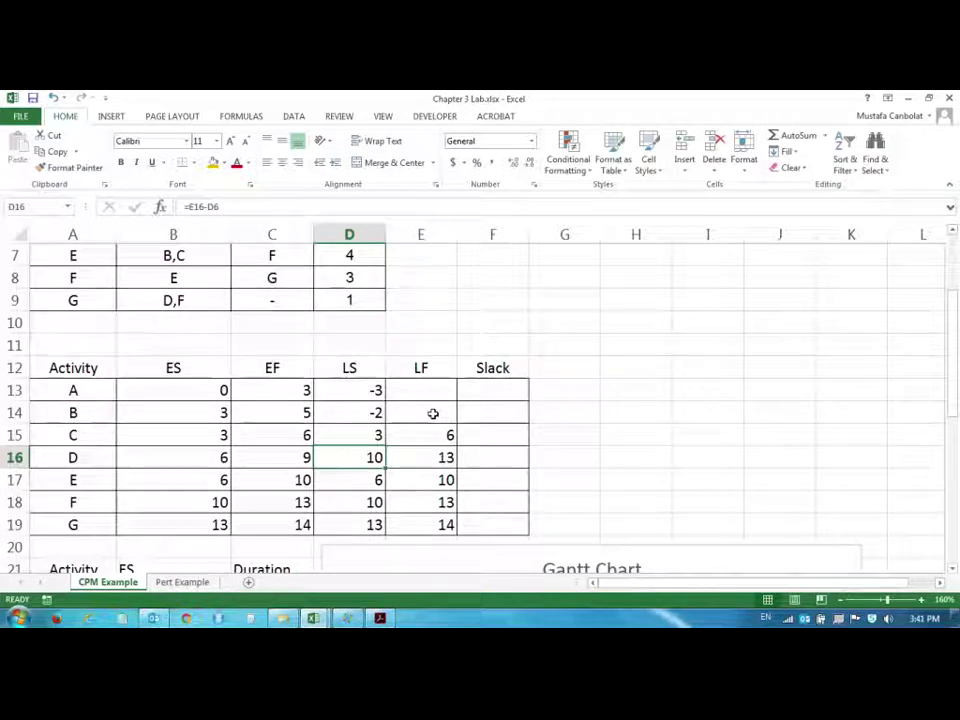
double_click(433, 413)
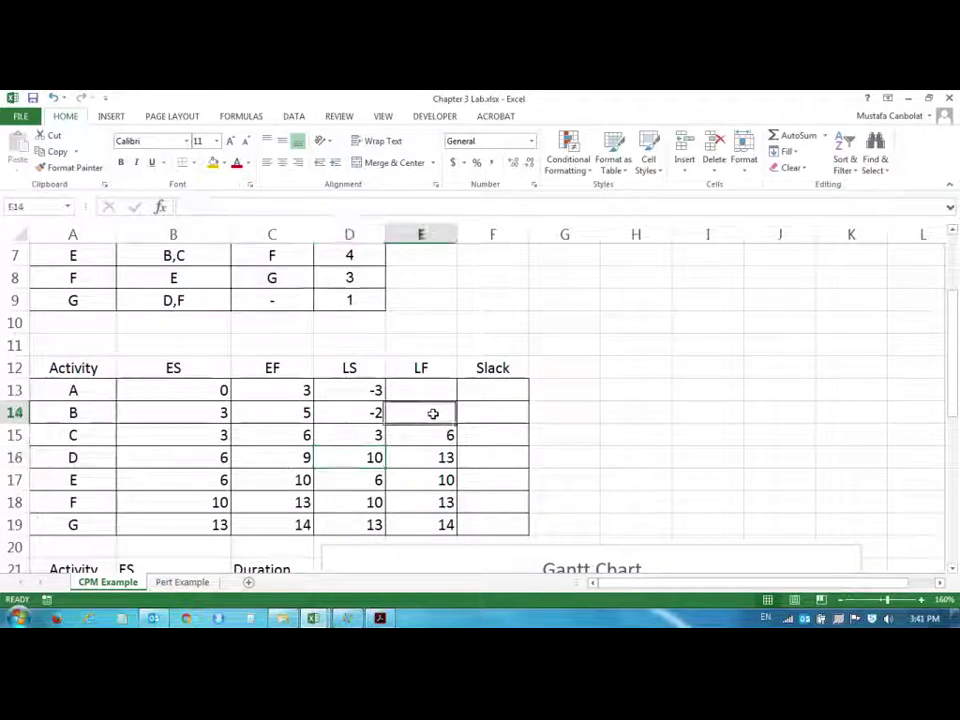
type("=")
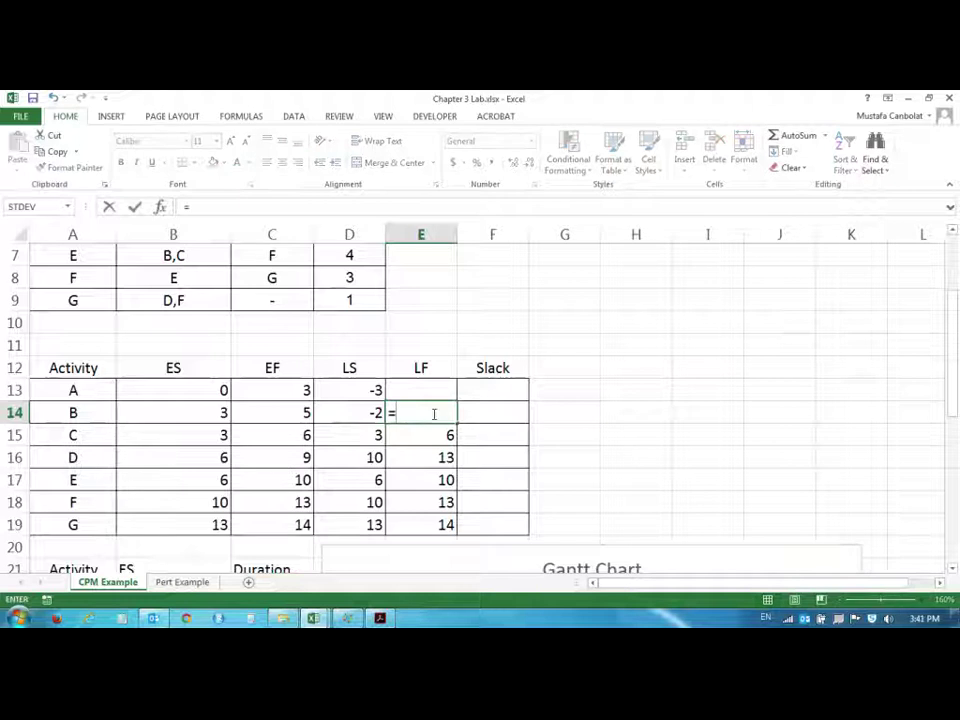
scroll(433, 413, "down", 1)
scroll(433, 413, "up", 3)
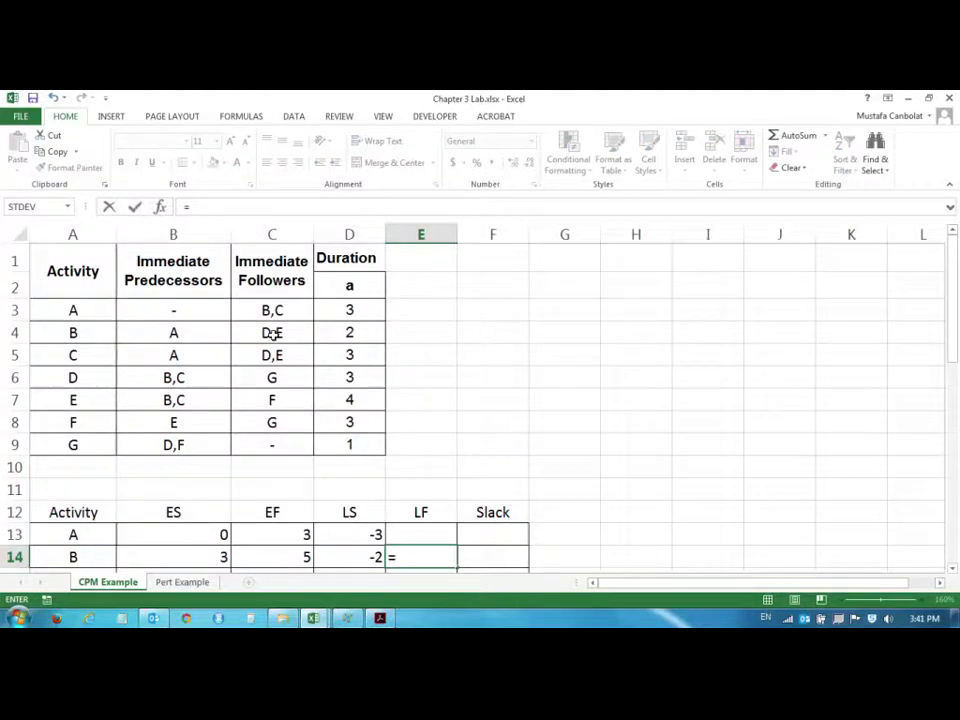
scroll(274, 336, "down", 2)
type("MIN(")
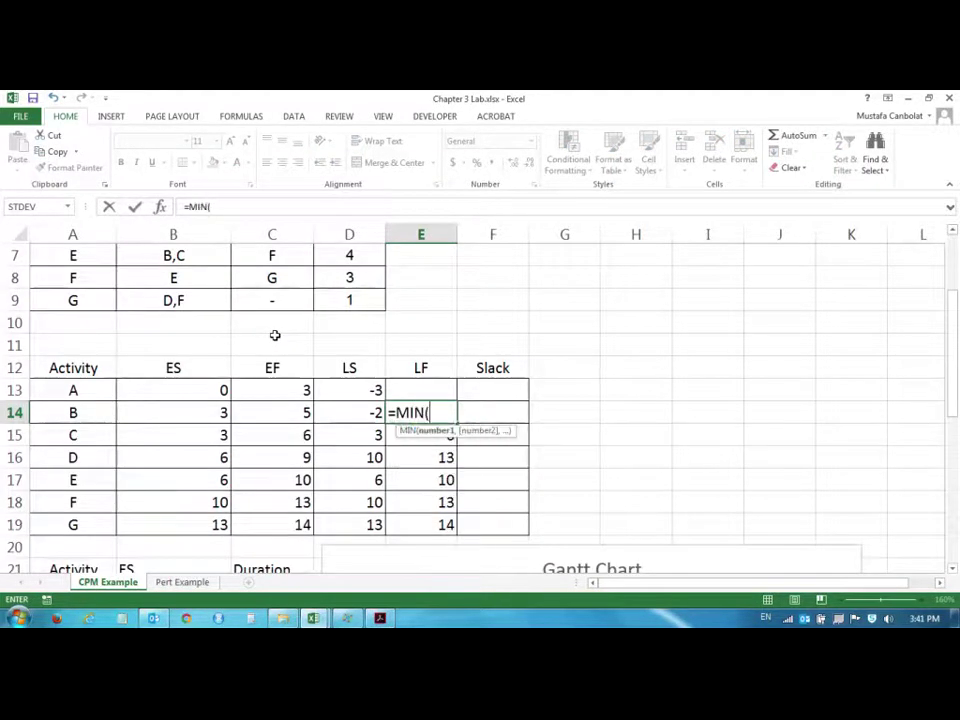
scroll(270, 310, "up", 2)
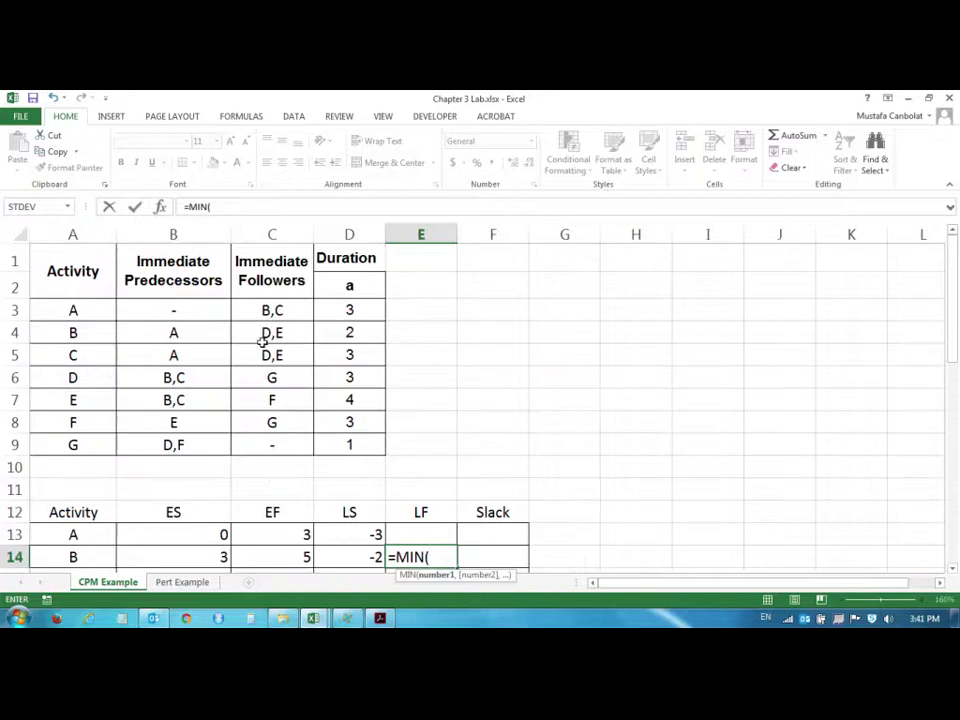
scroll(290, 380, "down", 2)
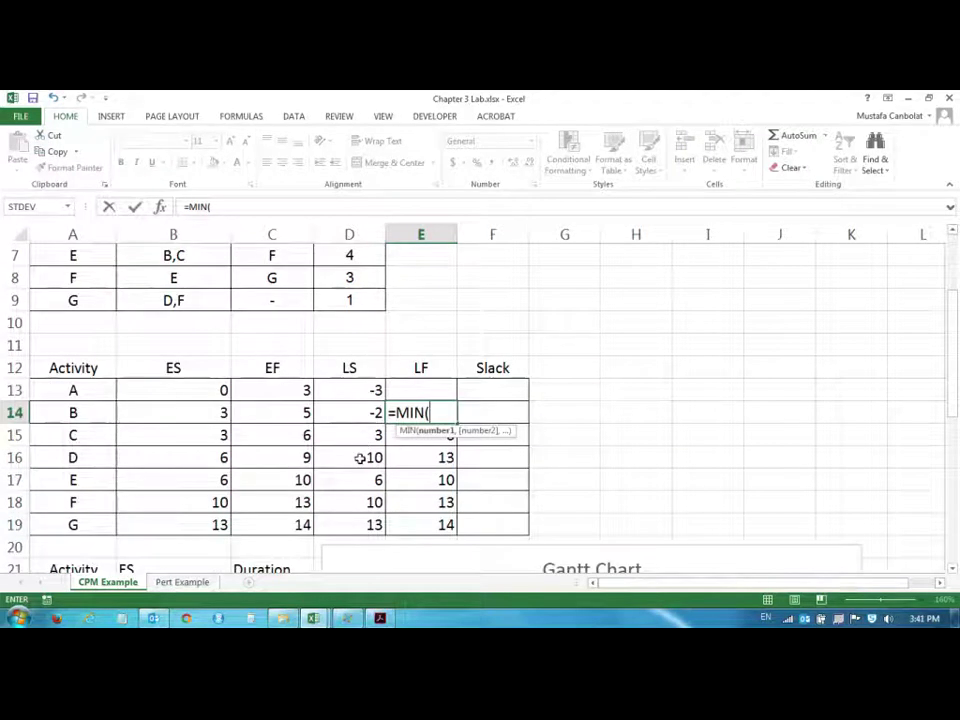
left_click_drag(360, 456, 362, 474)
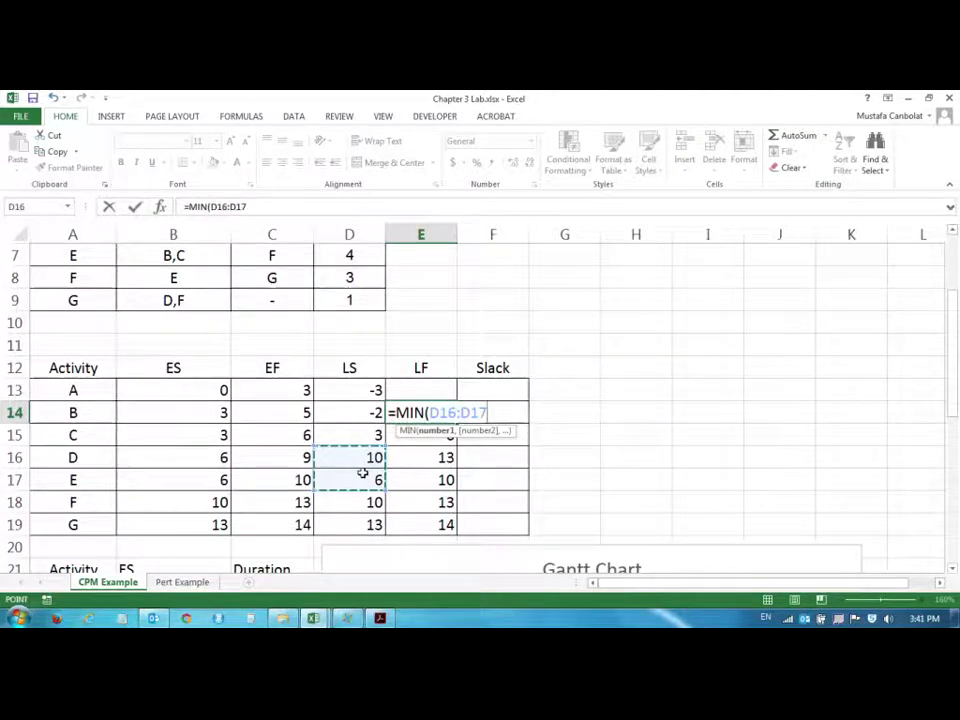
key("Return")
- Enter =MIN(D14:D15) in E13 so activity A's late finish is 3
scroll(398, 448, "up", 2)
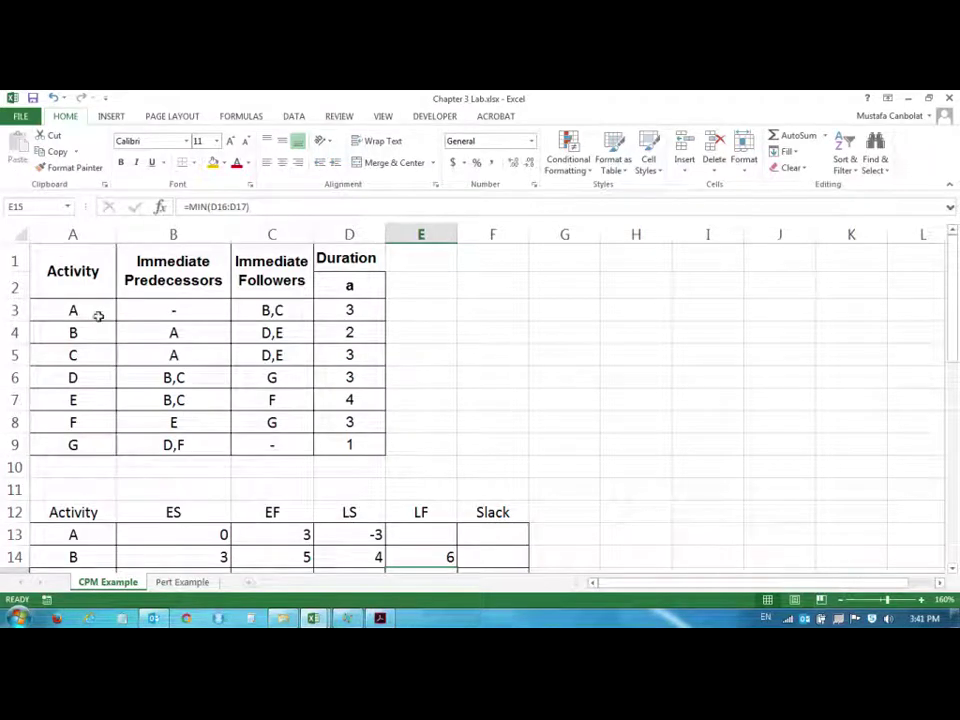
scroll(265, 318, "down", 1)
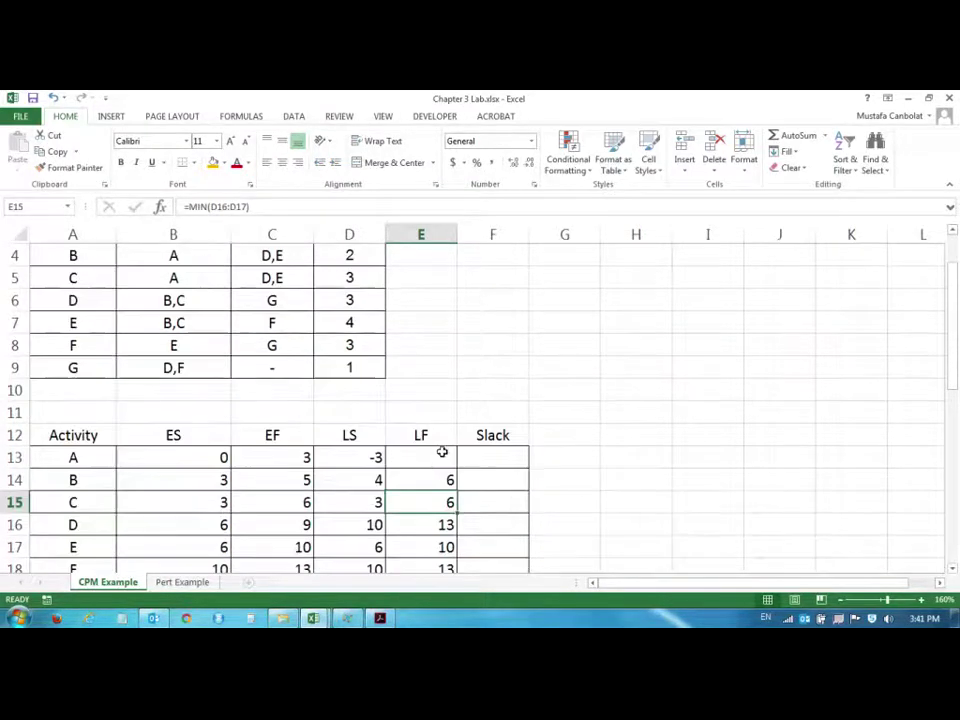
left_click(440, 457)
type("=")
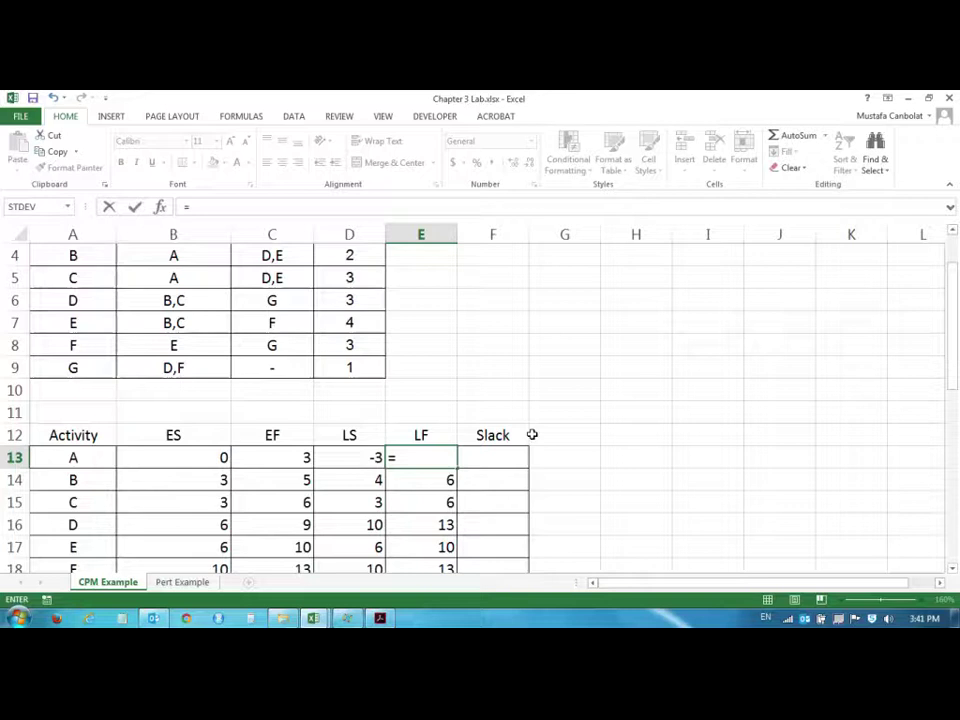
type("MIN(")
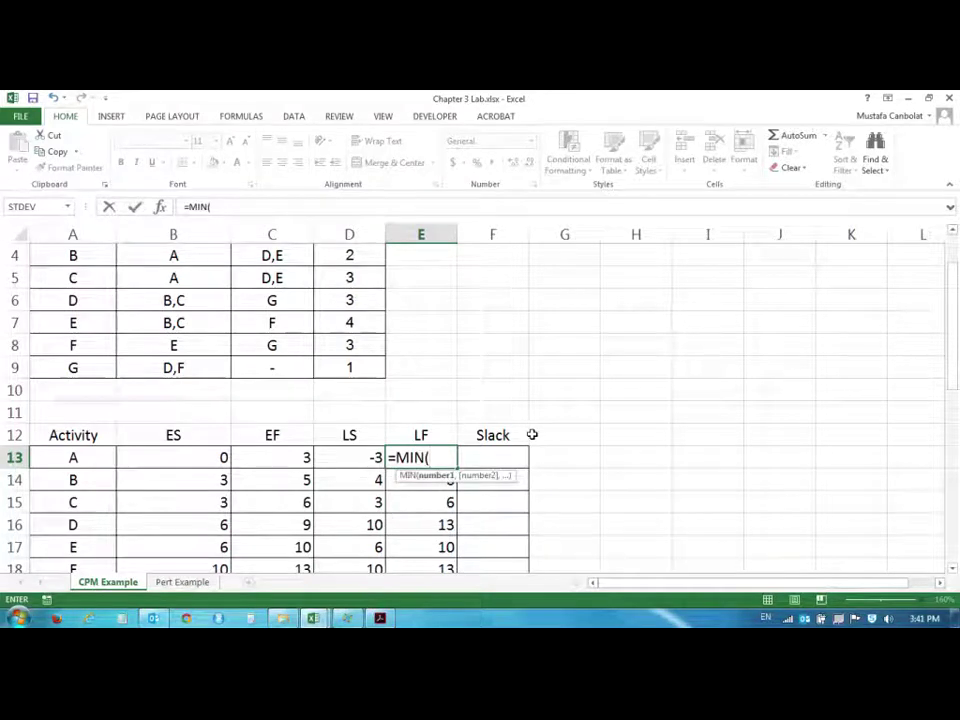
left_click(368, 481)
left_click_drag(368, 481, 369, 491)
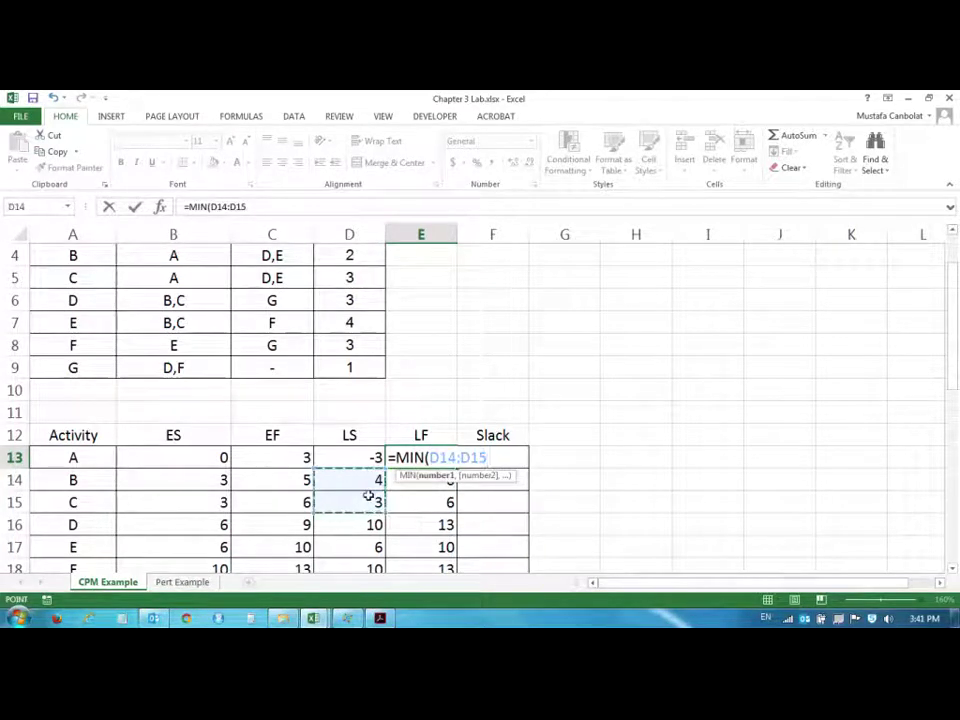
type(")")
key("Return")
scroll(290, 343, "down", 2)
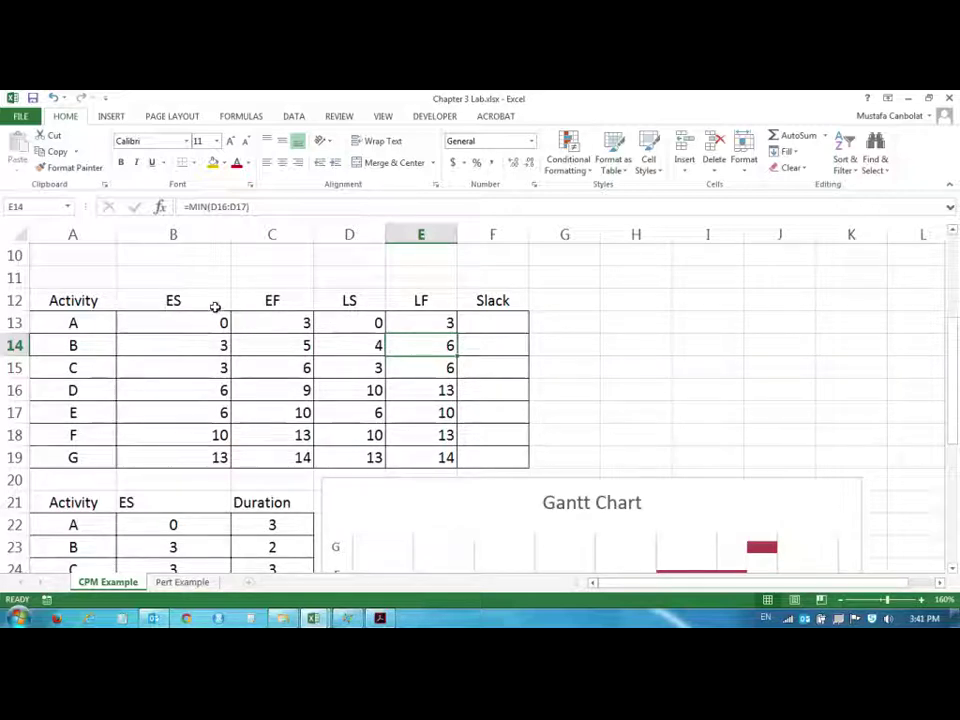
left_click(343, 328)
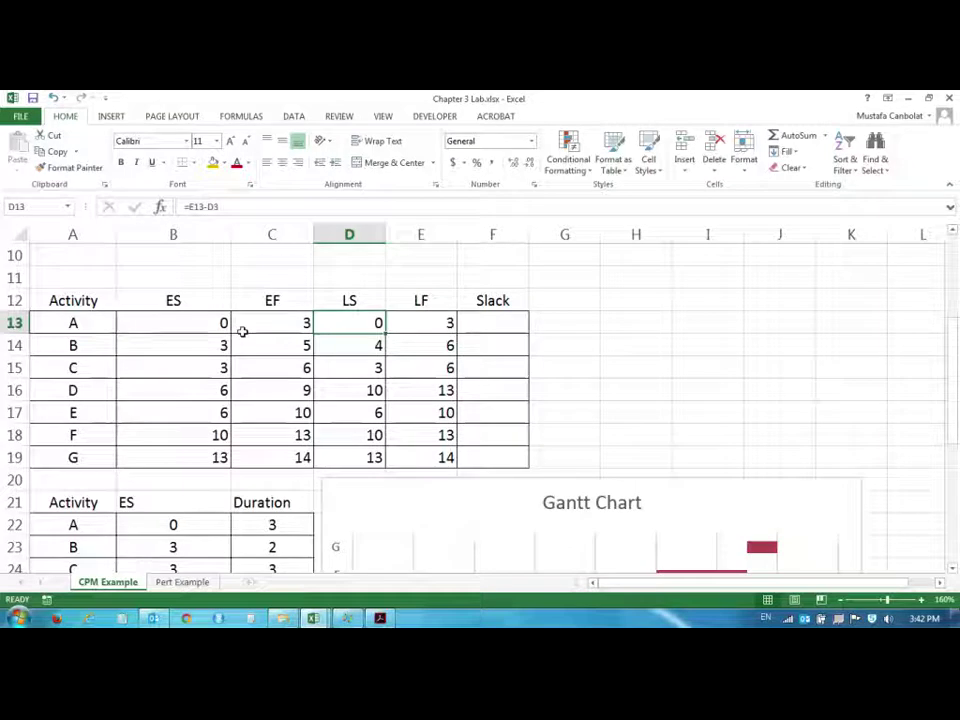
- Review G's late finish formula, then begin a formula with = in slack cell F13
left_click(440, 459)
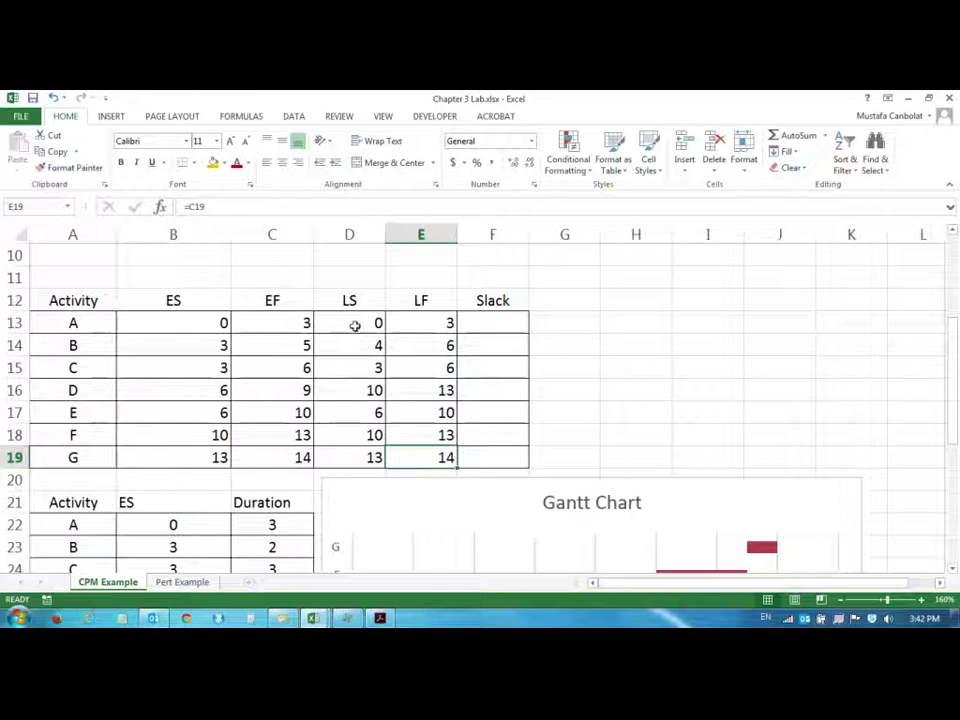
left_click(499, 322)
type("=")
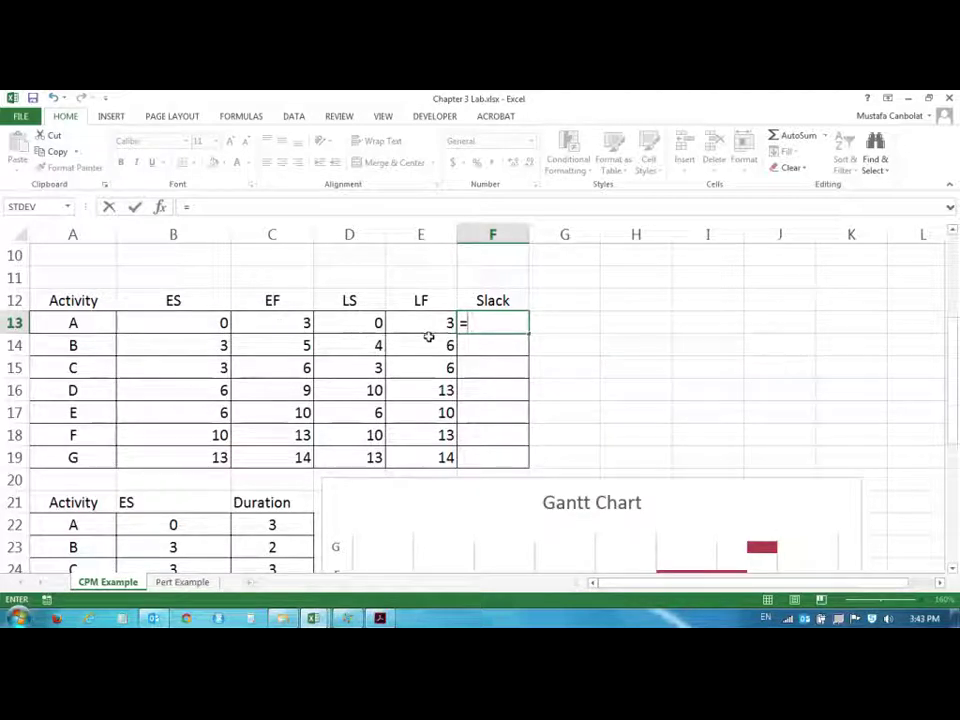
- Enter slack =D13-B13 in F13 and fill down to F19, giving 0, 1, 0, 4, 0, 0, 0
left_click(341, 326)
type("-")
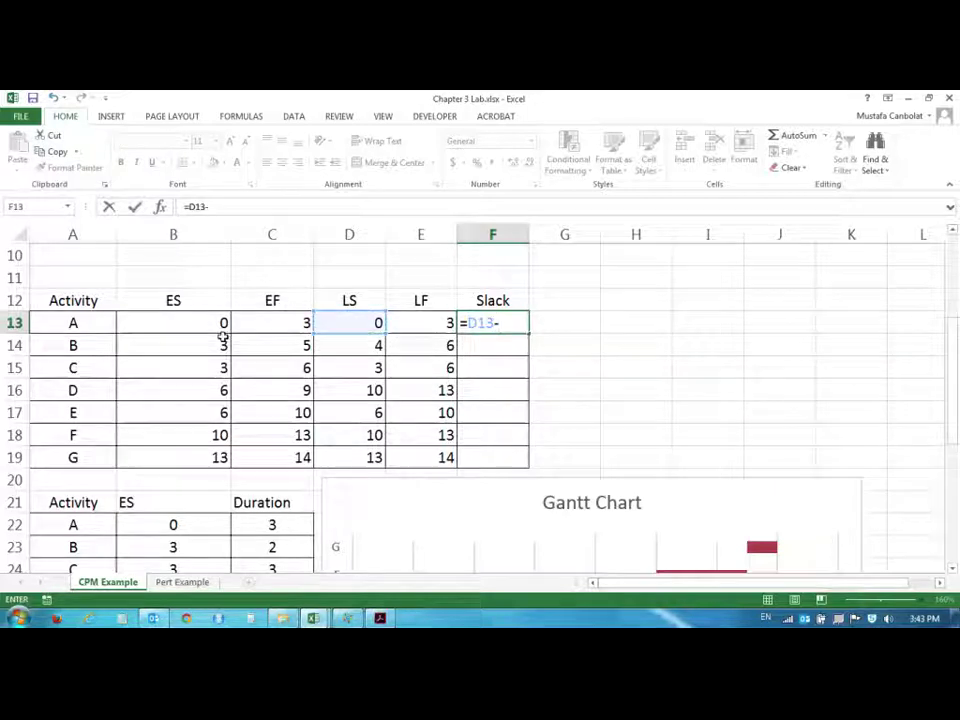
left_click(203, 324)
key("Return")
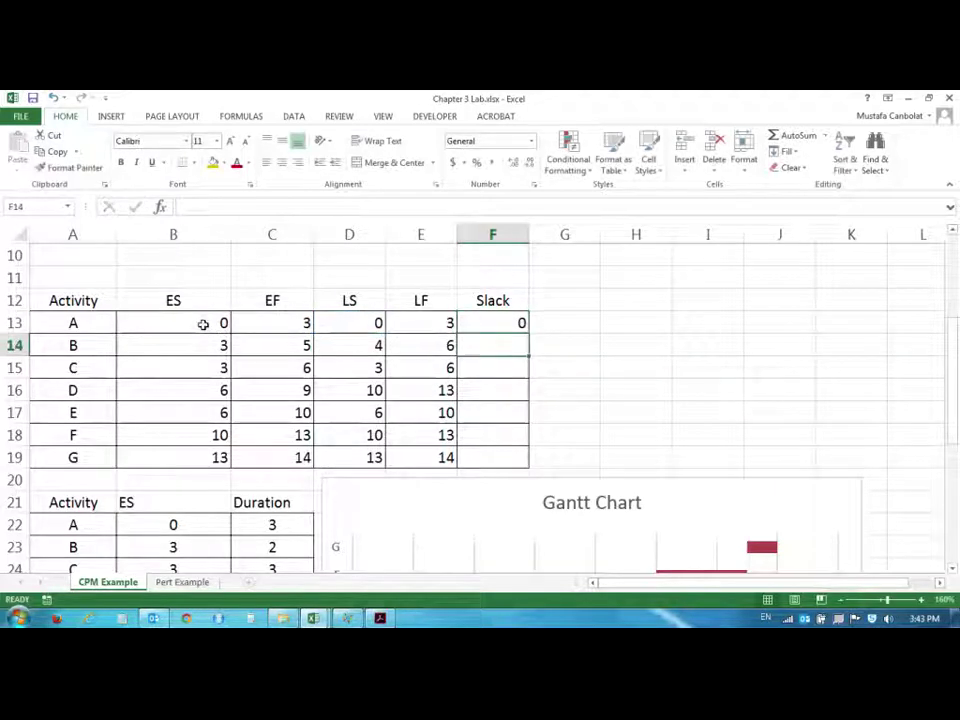
left_click(521, 323)
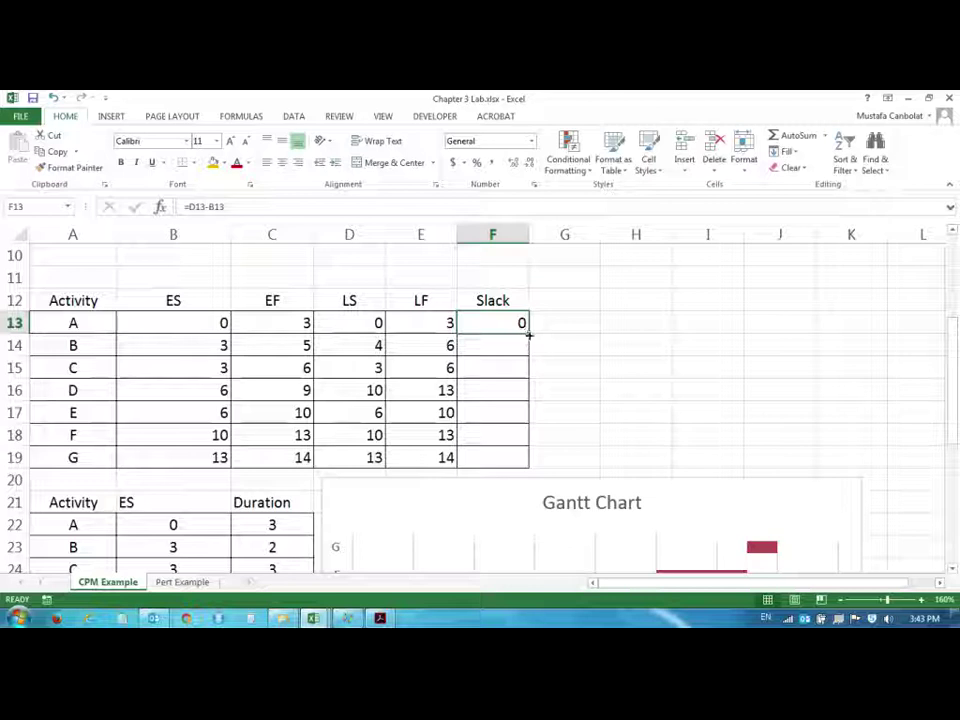
double_click(528, 335)
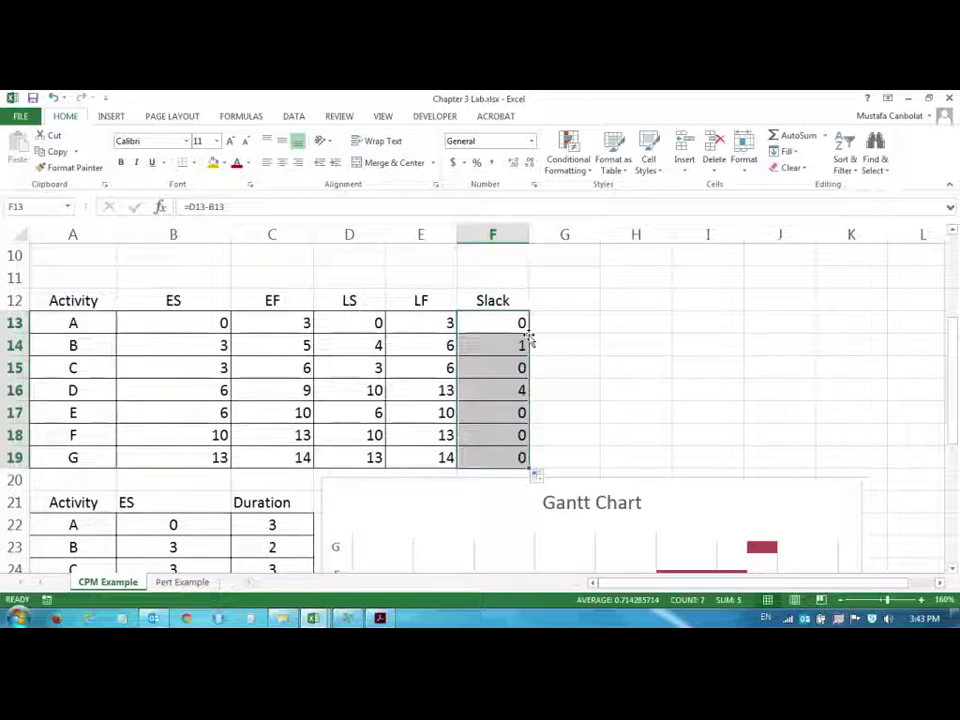
double_click(518, 345)
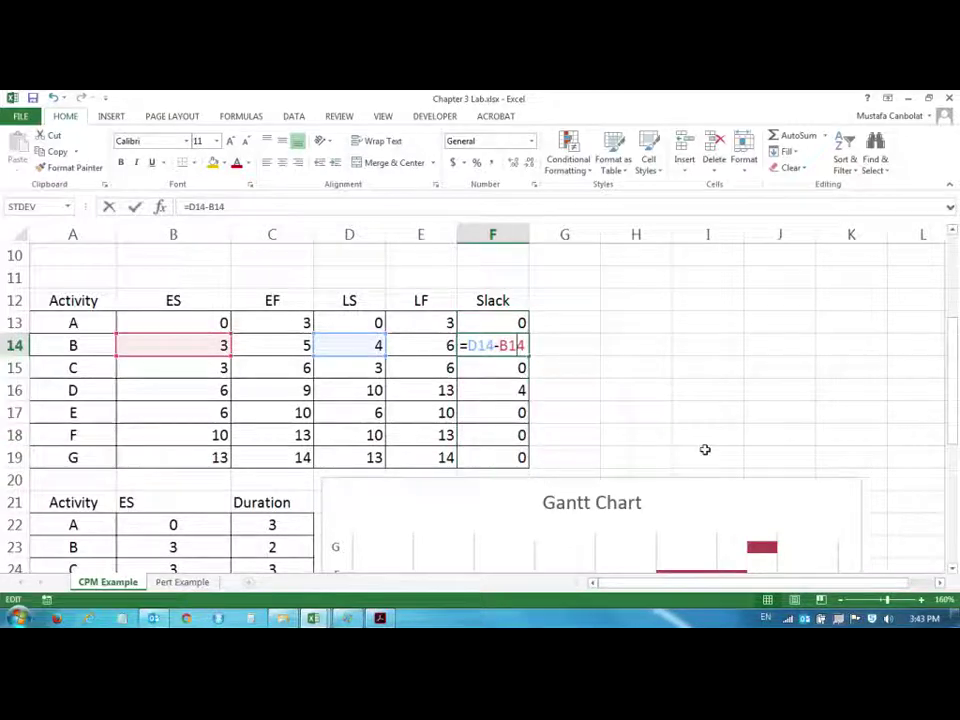
key("Return")
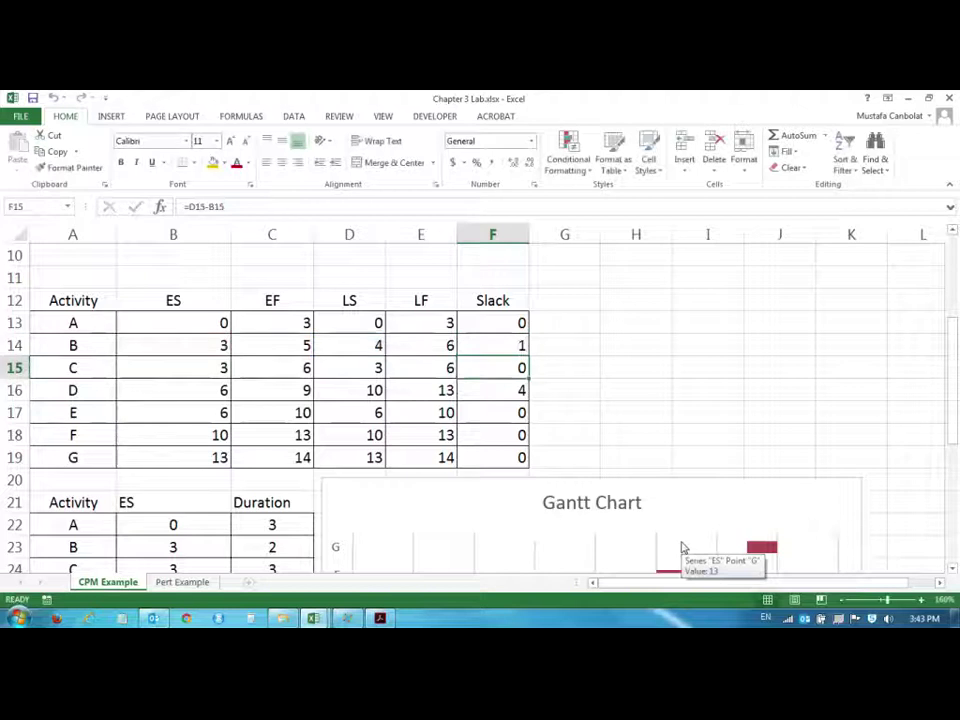
left_click(518, 389)
scroll(518, 390, "down", 3)
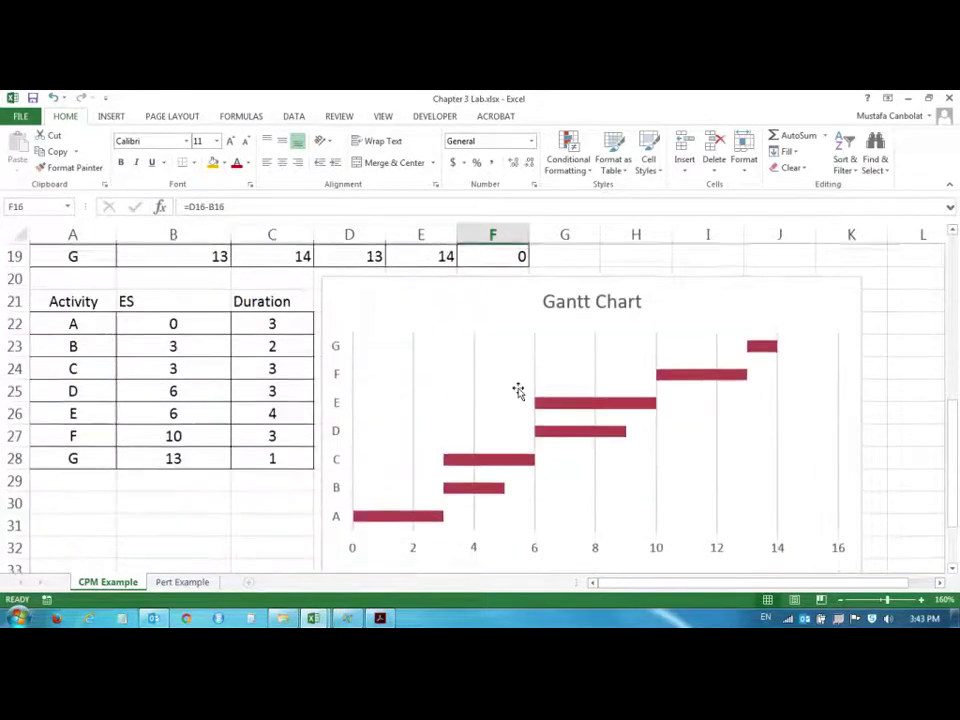
mouse_move(456, 491)
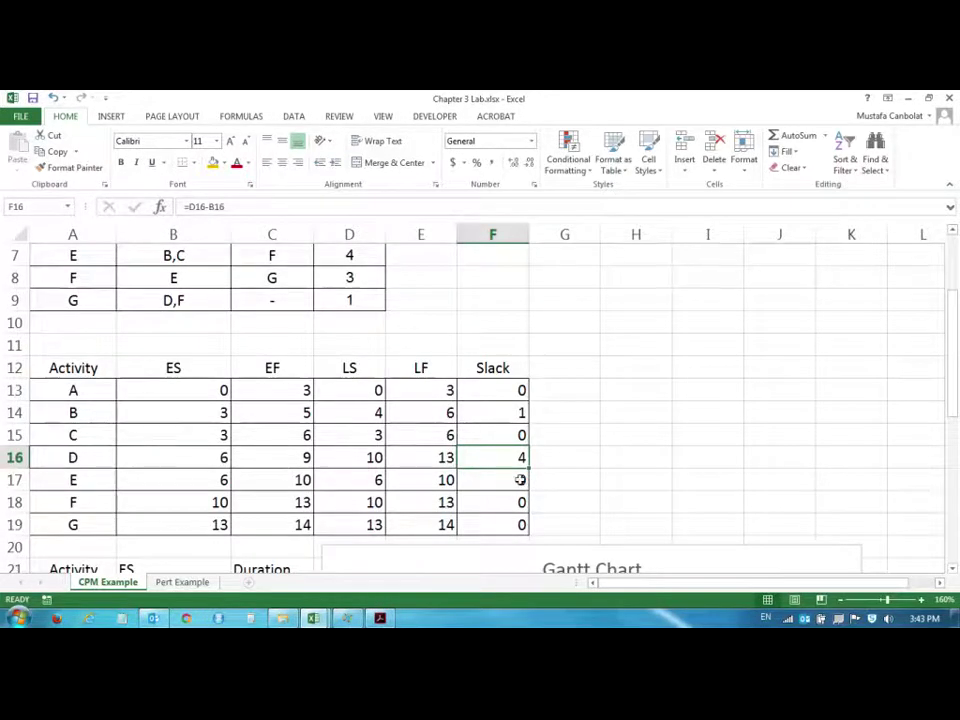
scroll(521, 480, "down", 4)
mouse_move(572, 438)
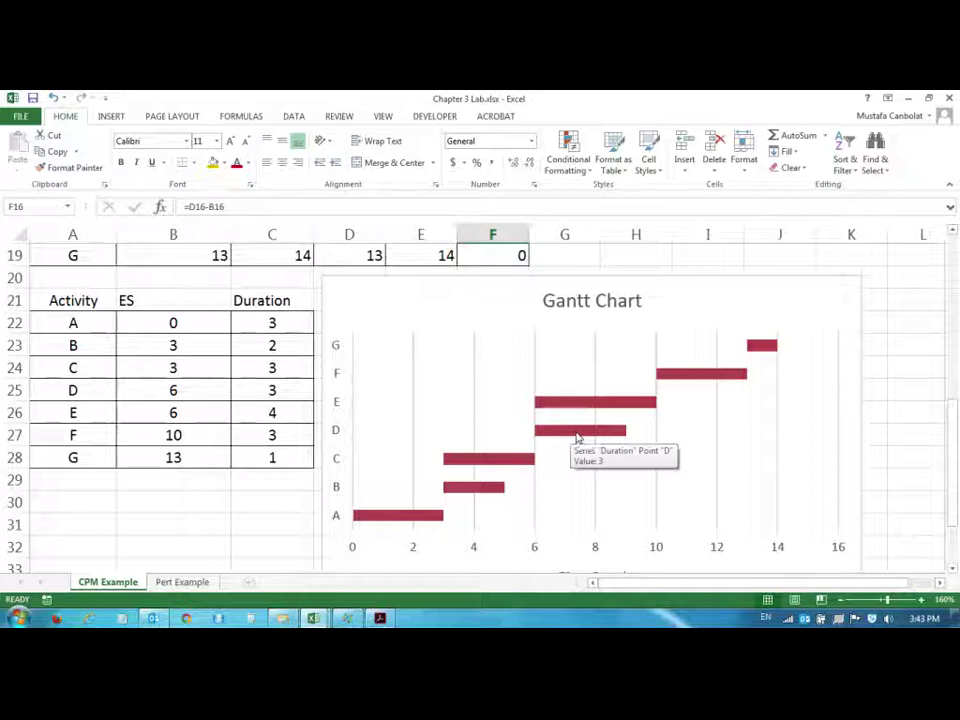
scroll(615, 425, "up", 3)
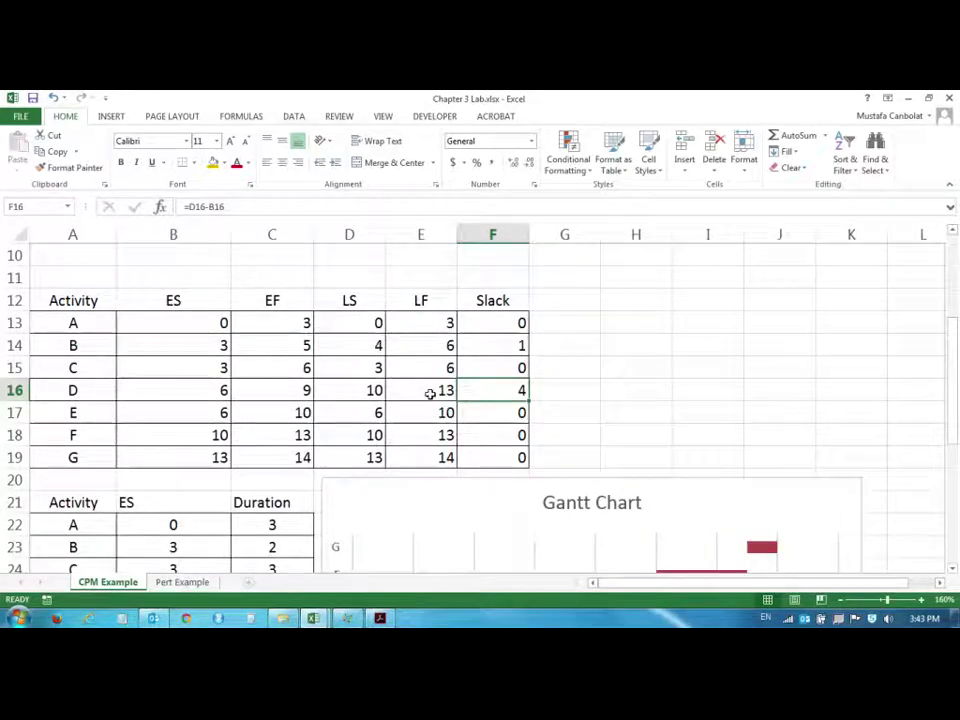
scroll(477, 372, "down", 3)
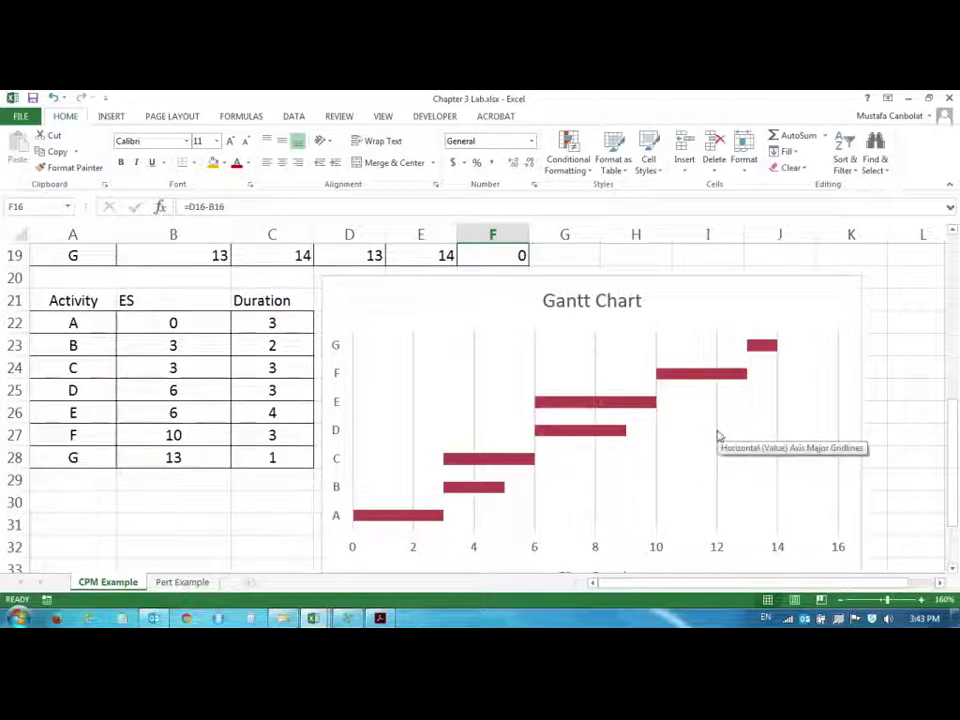
scroll(450, 424, "up", 1)
scroll(450, 424, "down", 3)
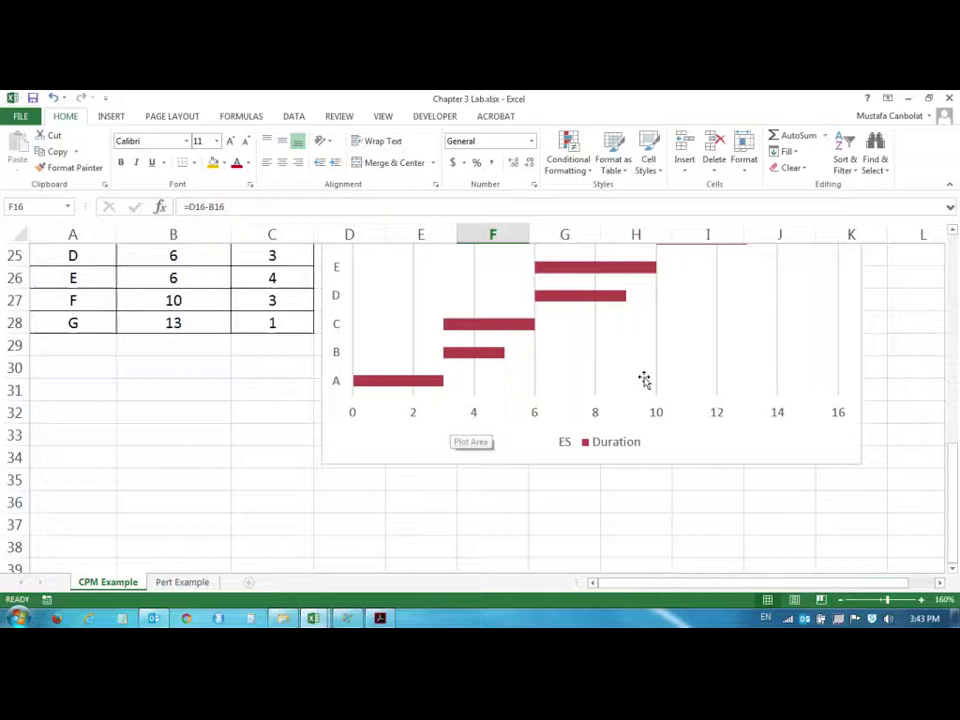
scroll(461, 401, "up", 5)
scroll(467, 456, "down", 2)
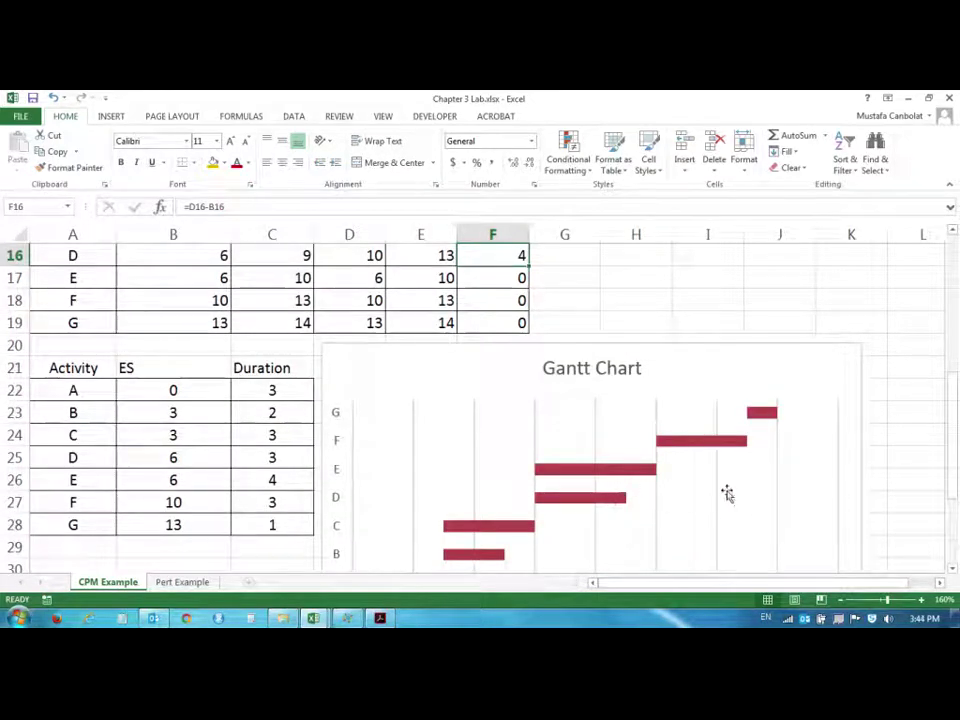
scroll(440, 450, "up", 4)
scroll(460, 425, "down", 2)
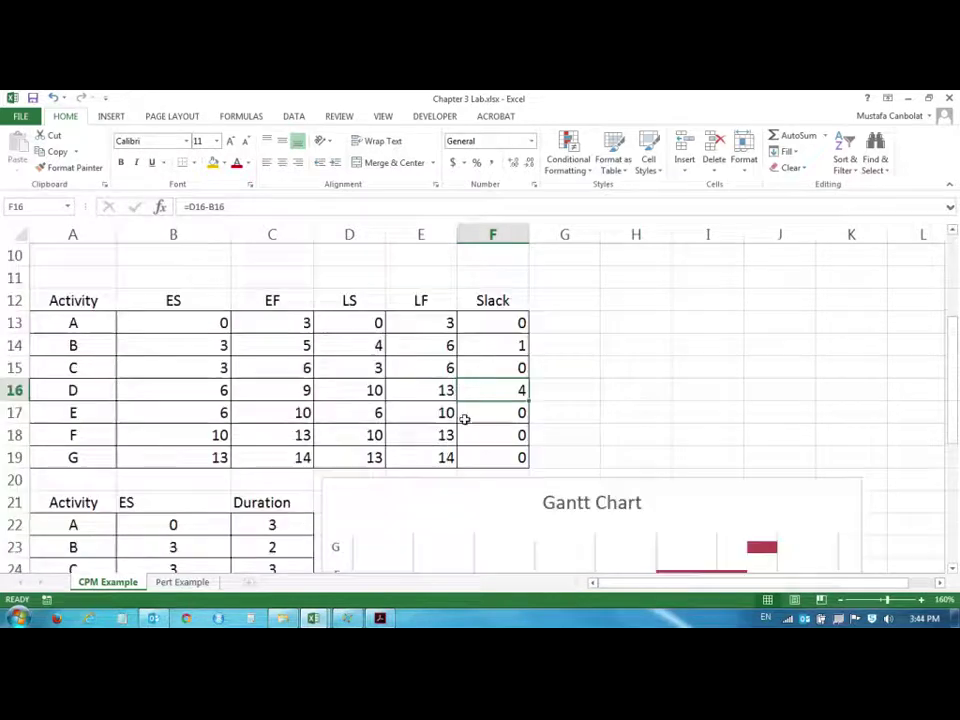
left_click_drag(503, 316, 482, 455)
scroll(501, 416, "up", 1)
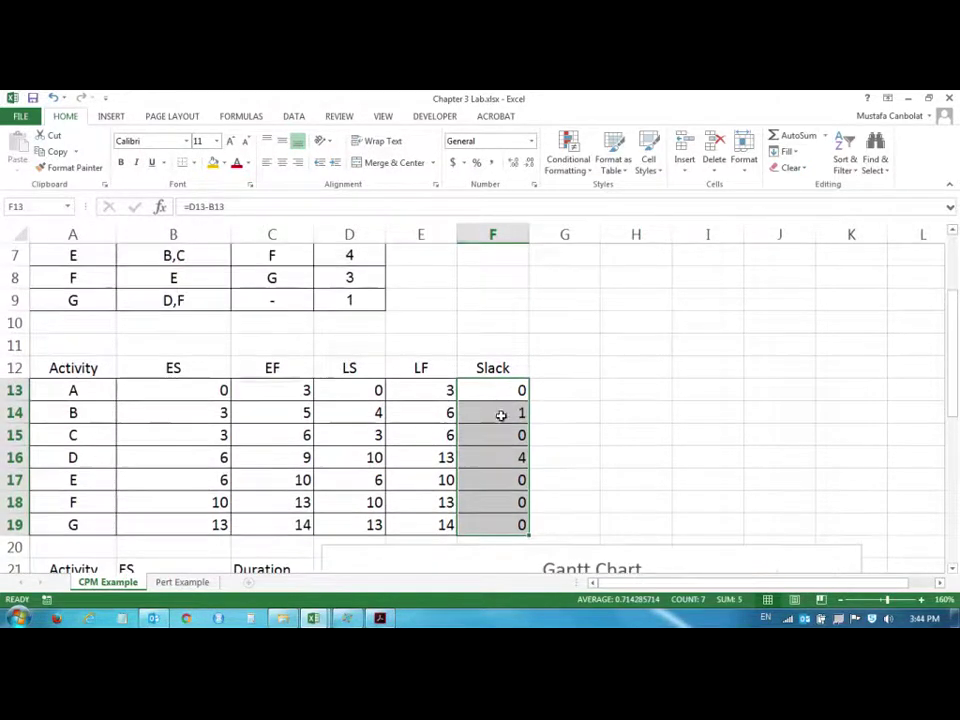
left_click(292, 118)
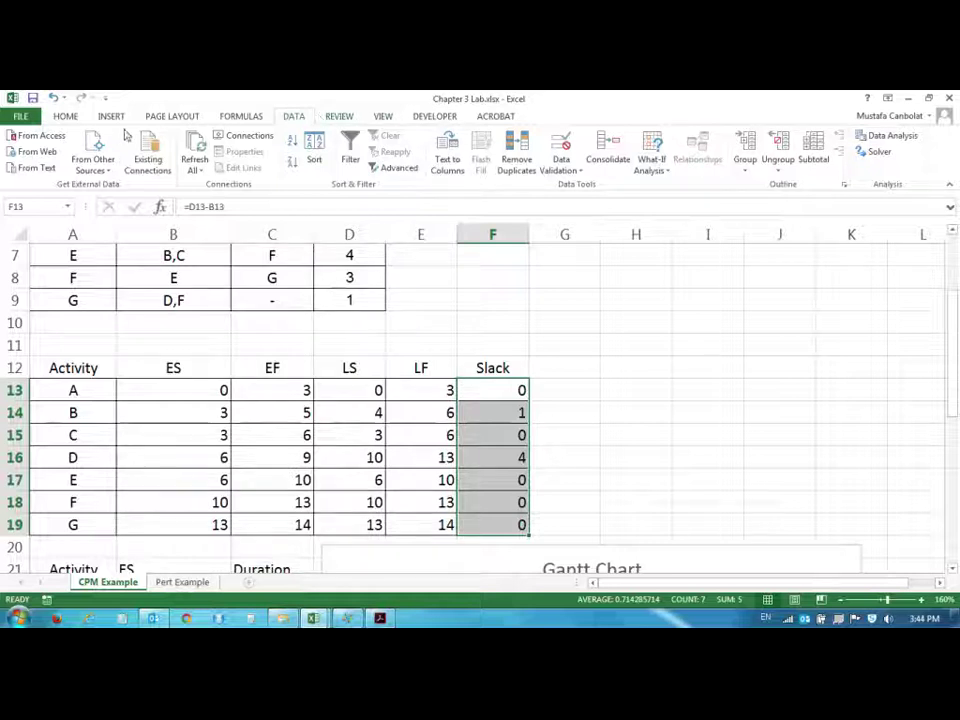
left_click(242, 117)
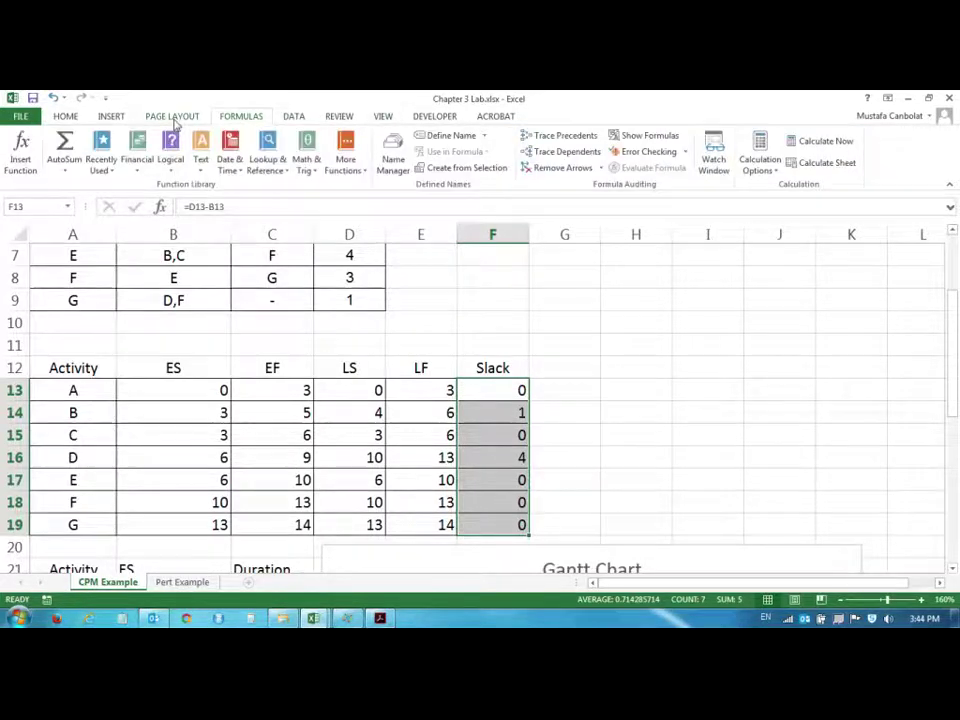
left_click(113, 117)
left_click(147, 118)
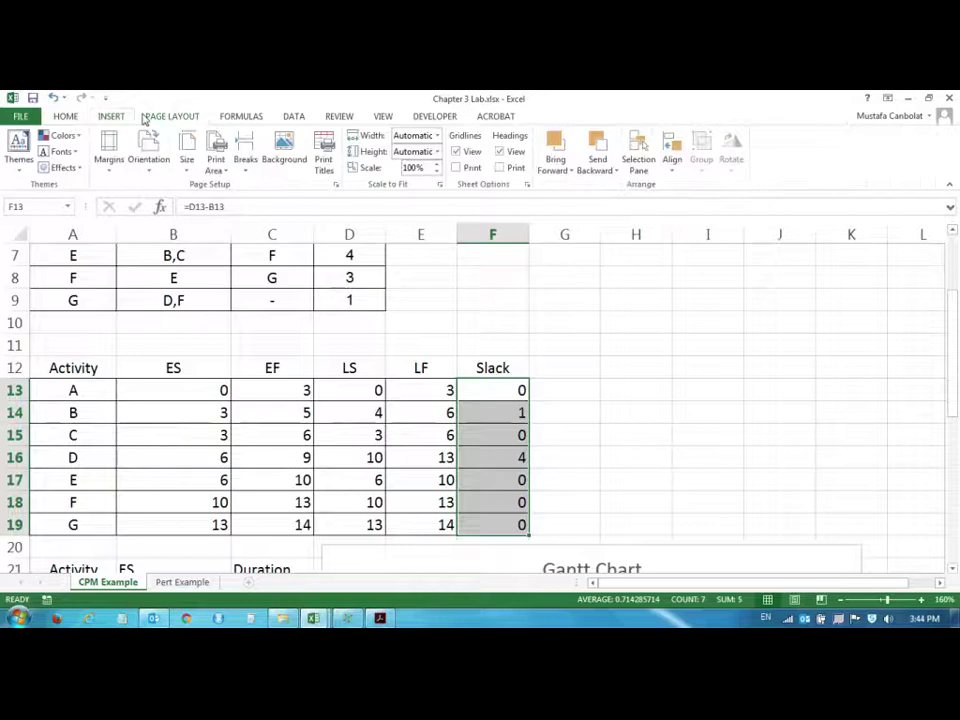
left_click(236, 119)
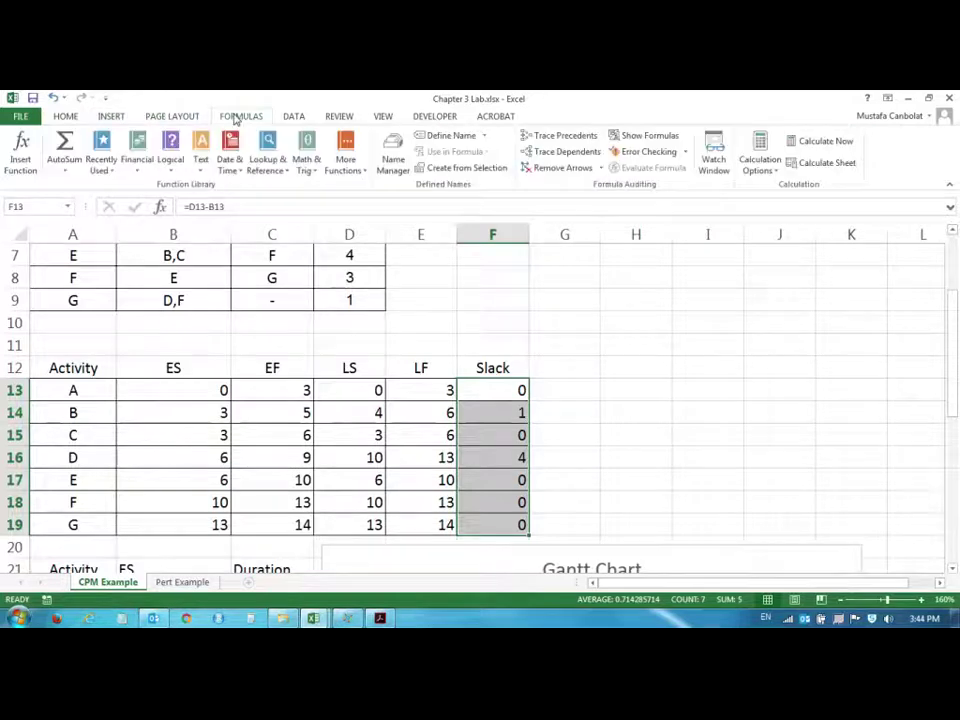
left_click(296, 117)
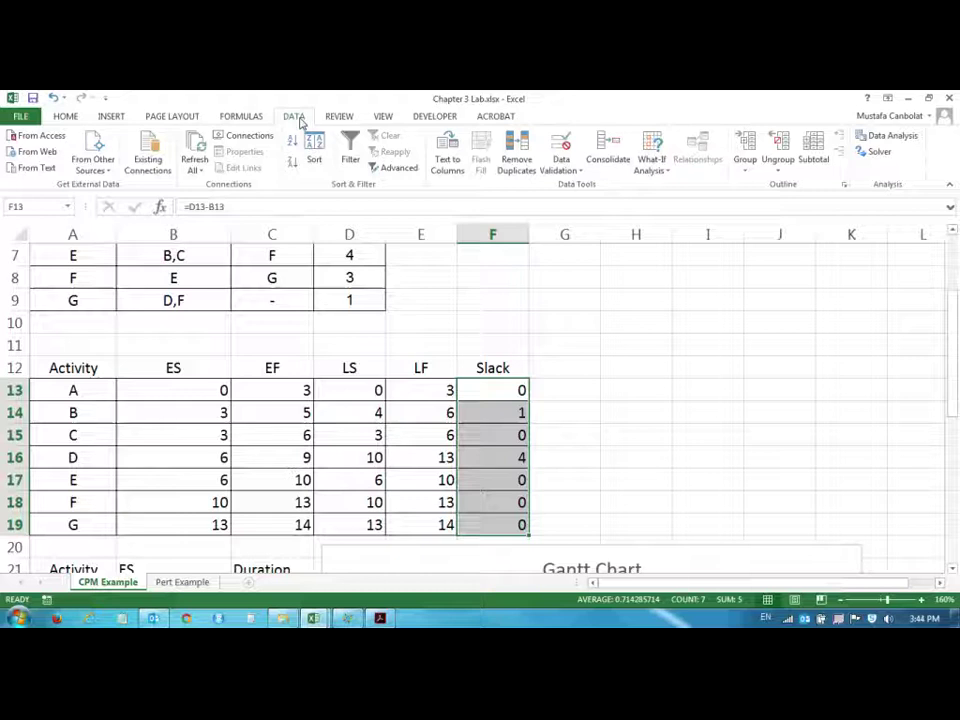
left_click(339, 117)
left_click(390, 117)
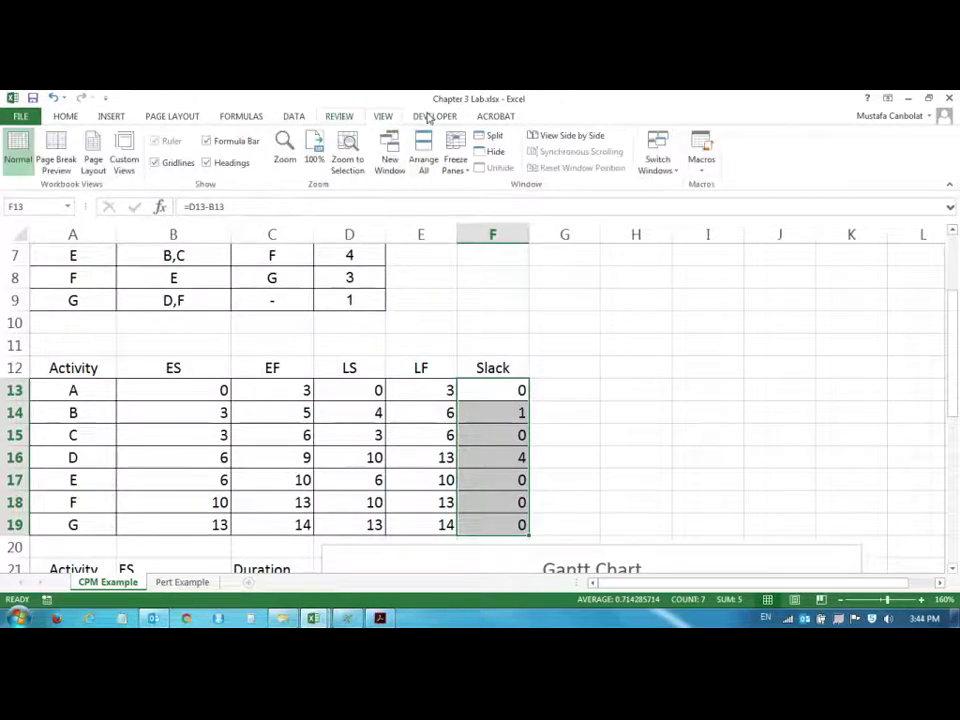
left_click(428, 118)
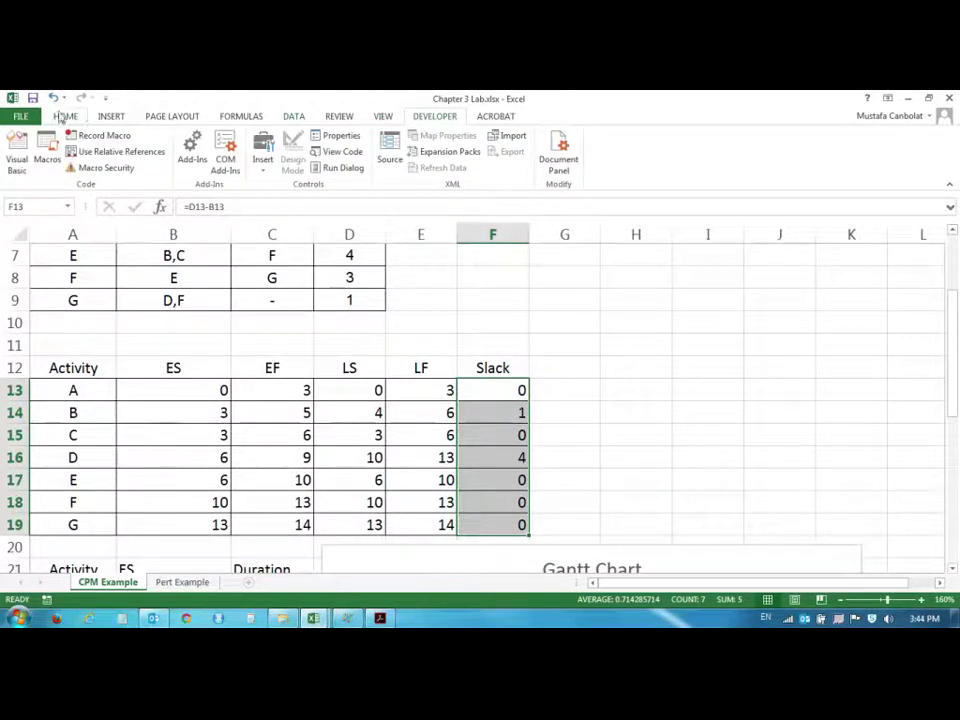
left_click(65, 117)
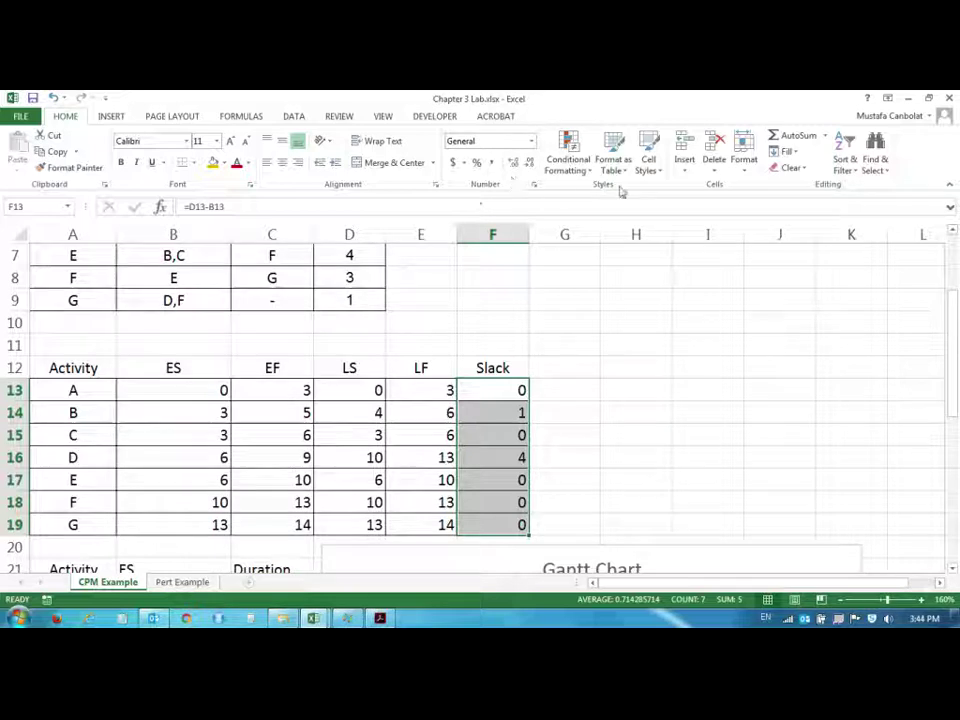
- Apply an Equal To 0 rule to F13:F19 with Light Red Fill with Dark Red Text
left_click(589, 172)
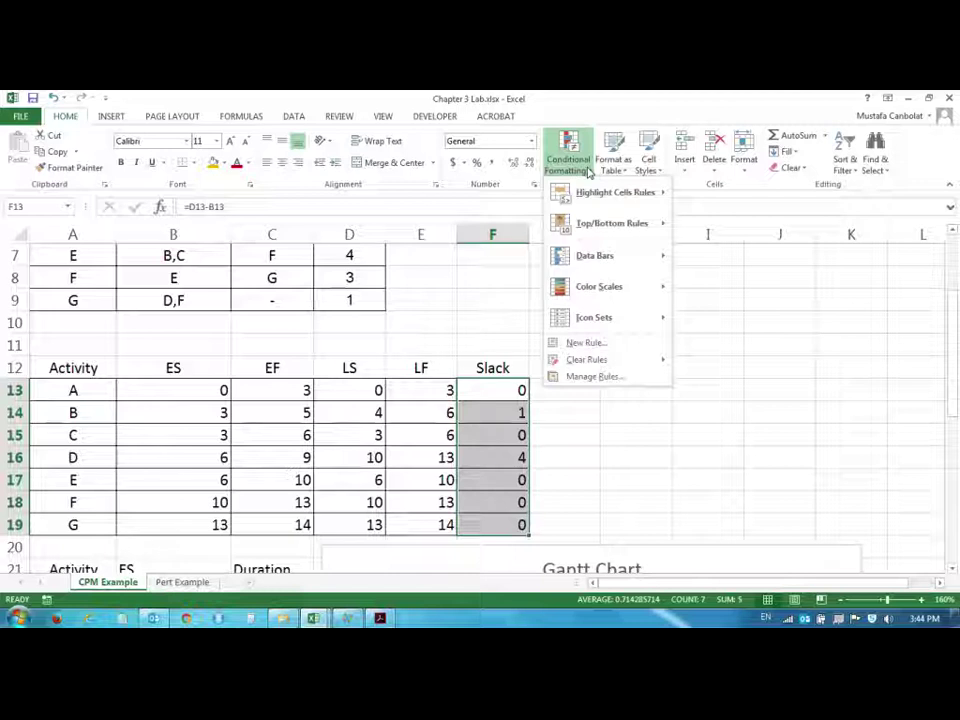
mouse_move(608, 193)
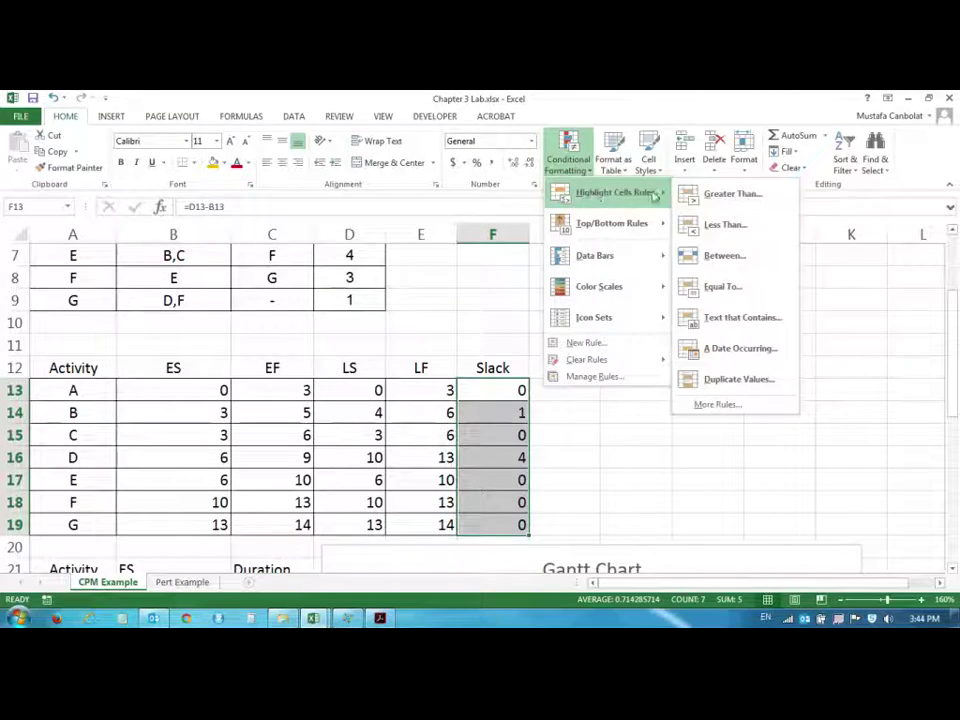
left_click(712, 288)
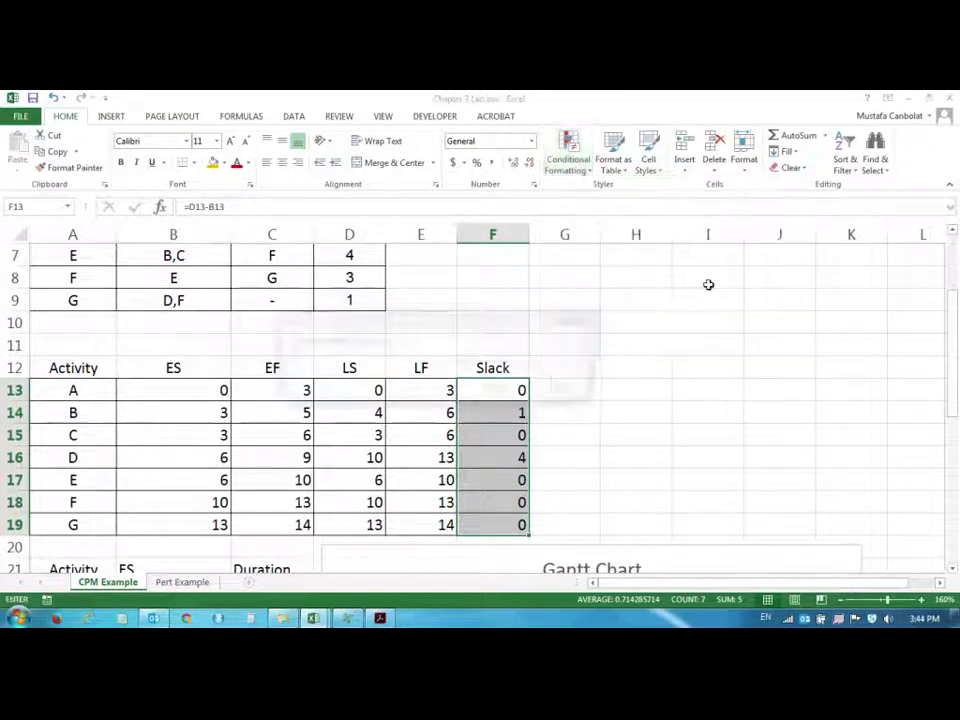
type("2")
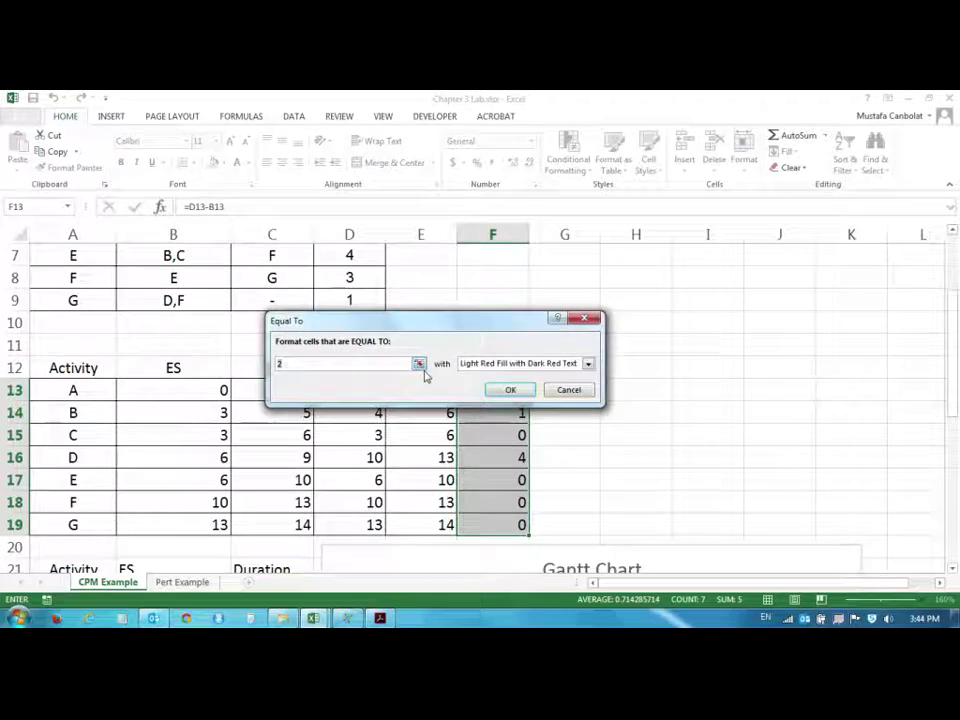
key("BackSpace")
type("0")
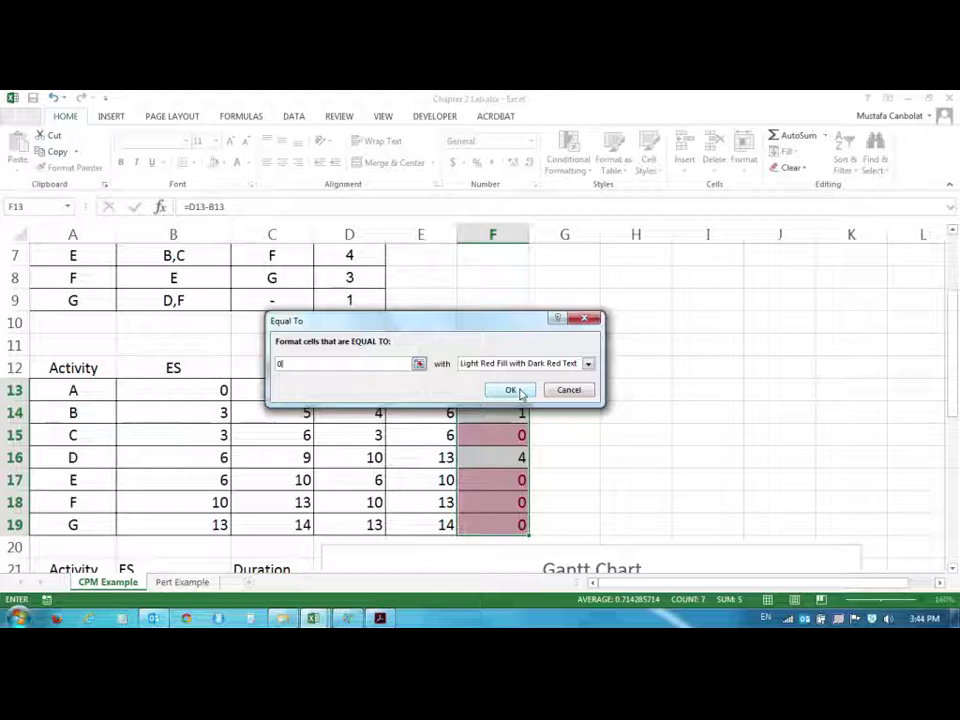
left_click(510, 390)
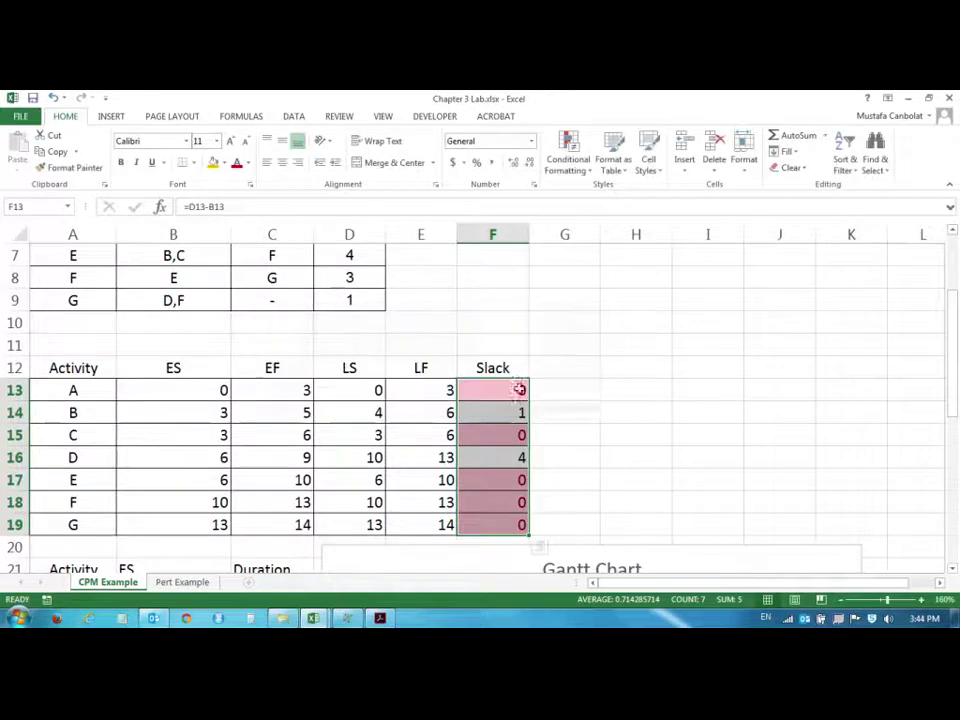
left_click(569, 392)
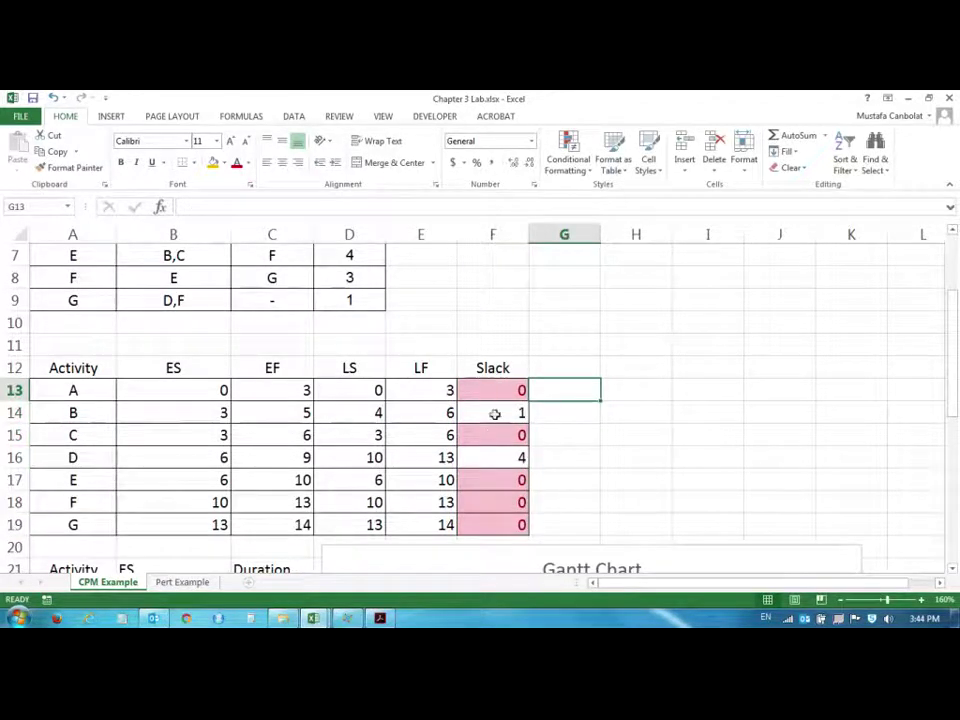
scroll(495, 395, "down", 1)
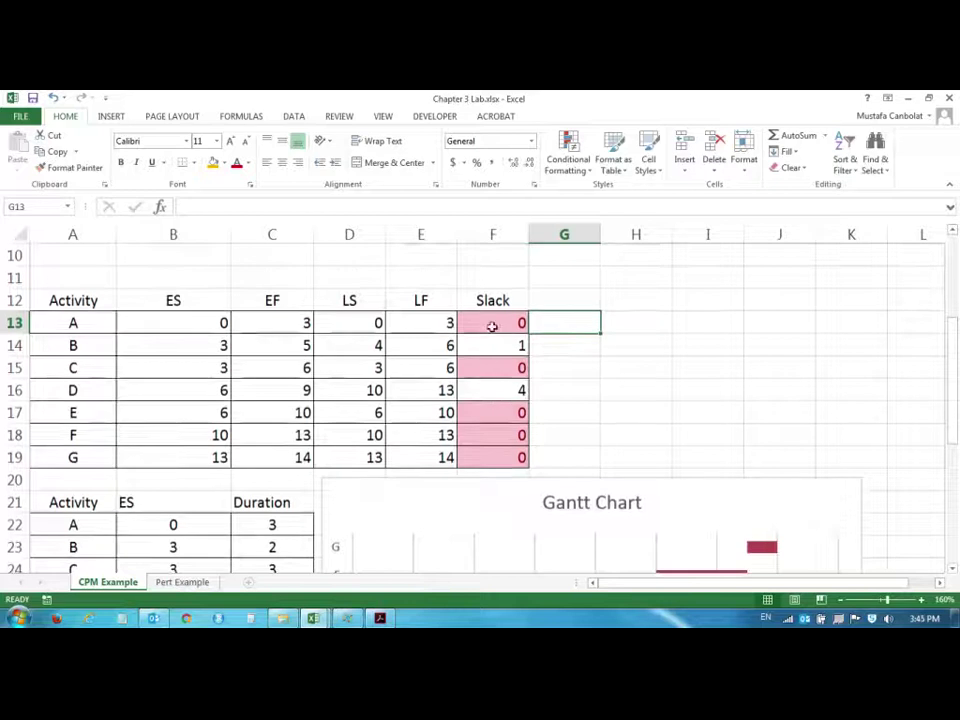
left_click_drag(64, 322, 521, 322)
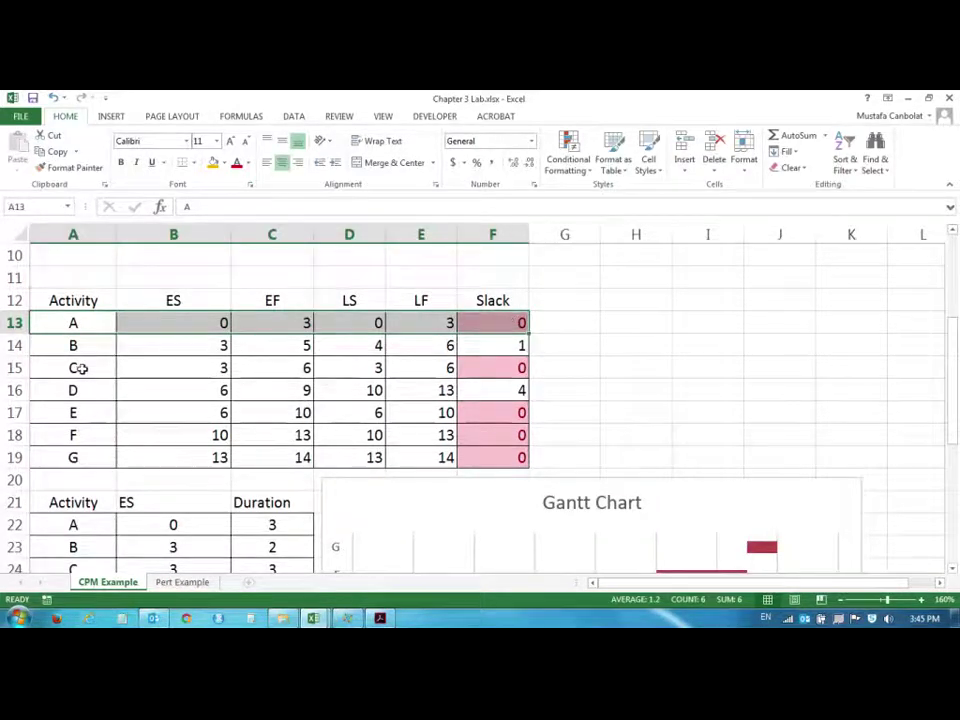
left_click_drag(73, 366, 476, 366)
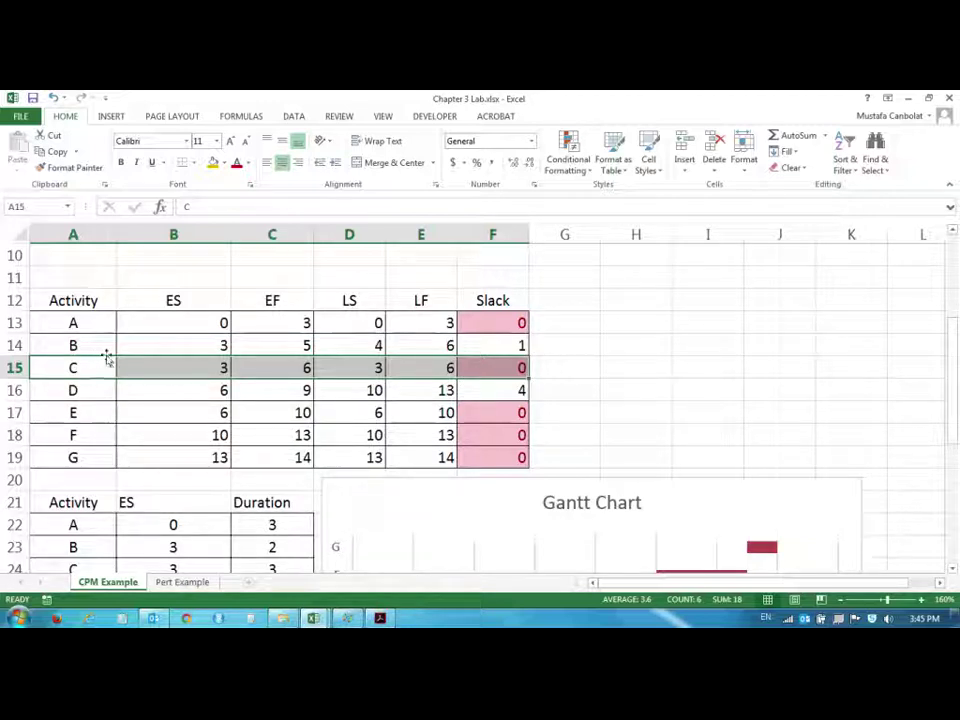
mouse_move(469, 343)
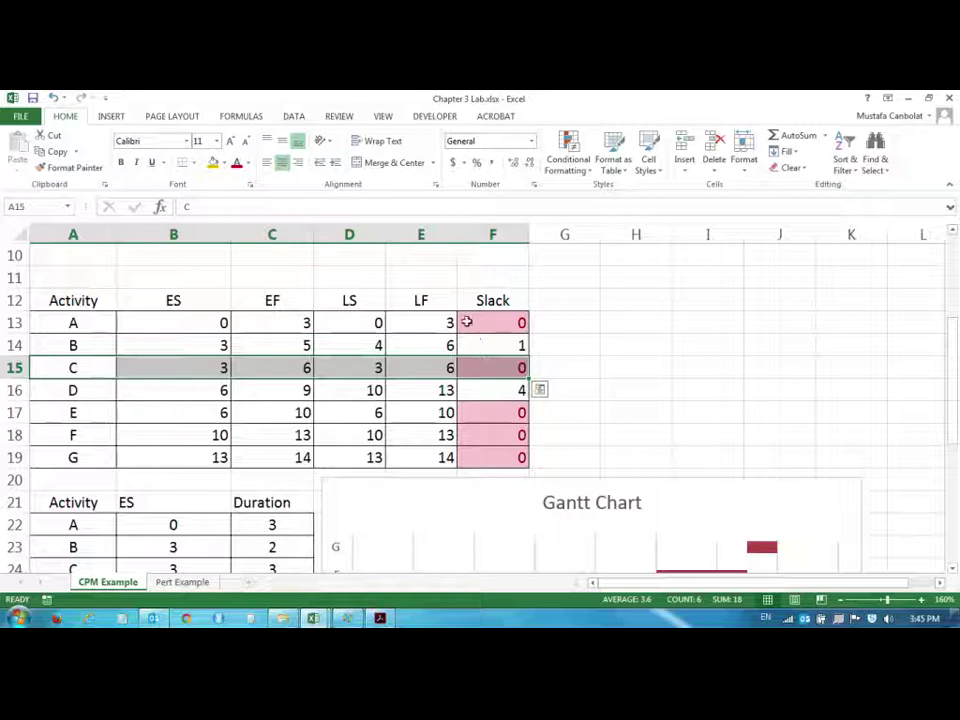
scroll(489, 326, "down", 2)
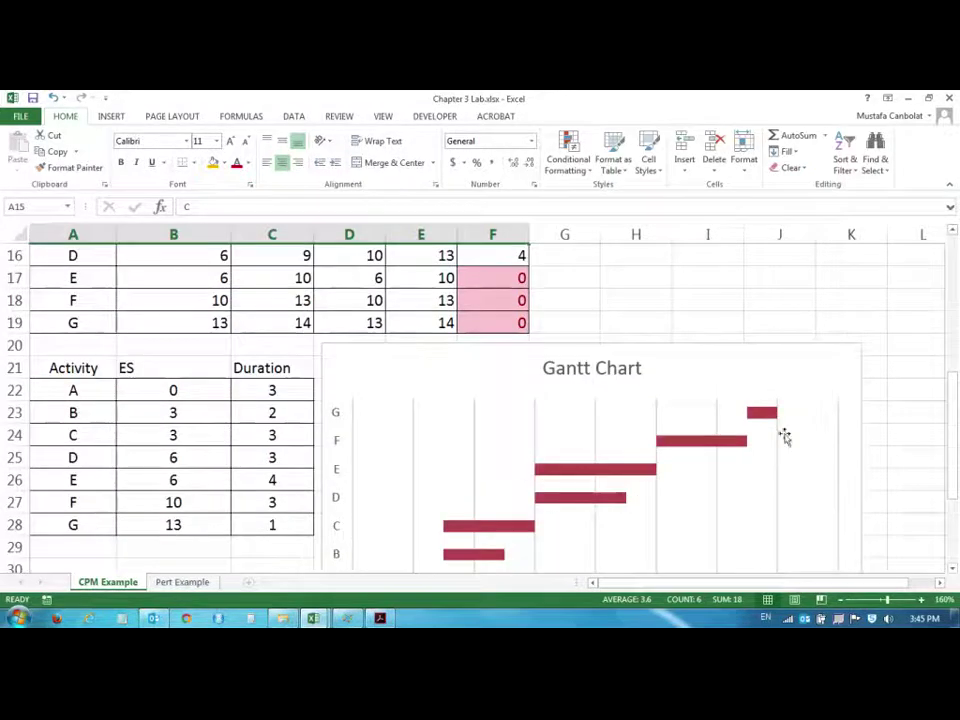
scroll(516, 408, "up", 2)
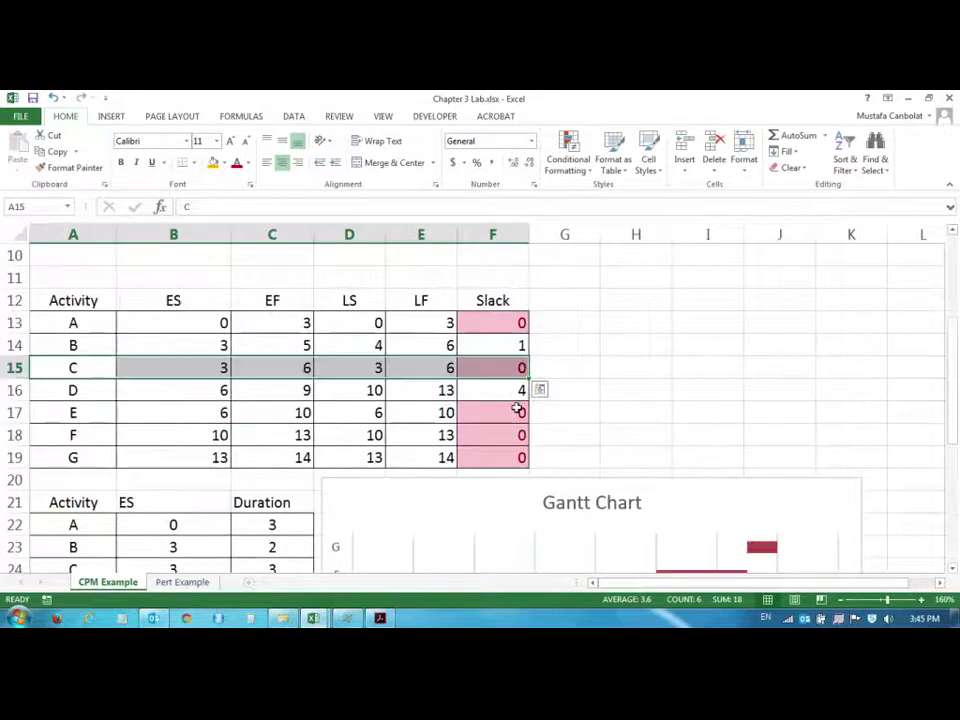
- Add the header 'Critical (Yes/No)' in G12 and autofit column G
left_click(560, 300)
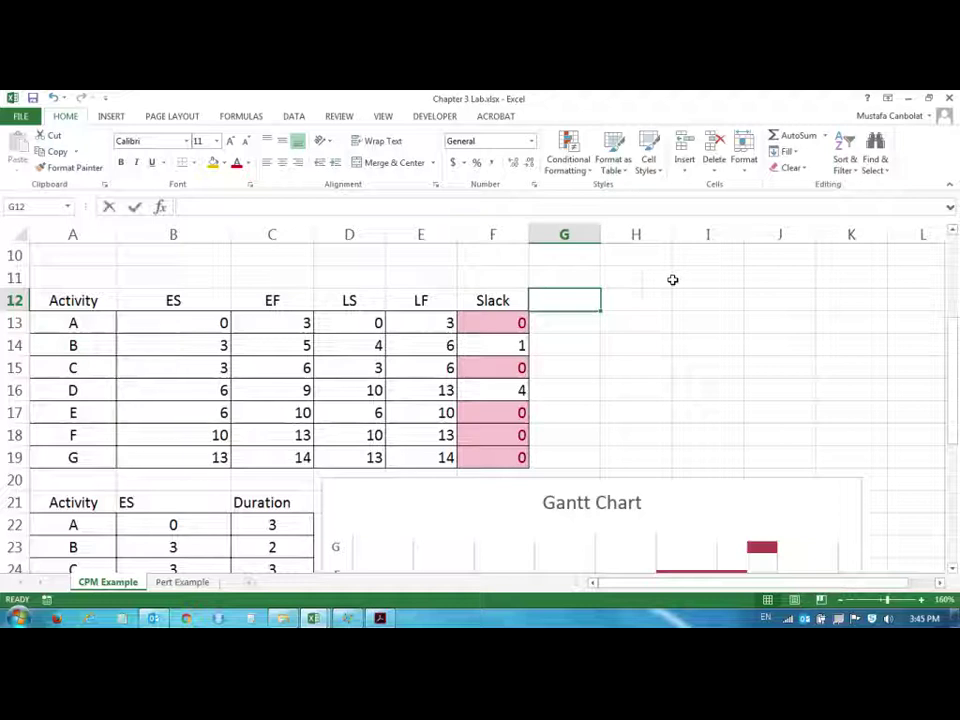
type("Critical")
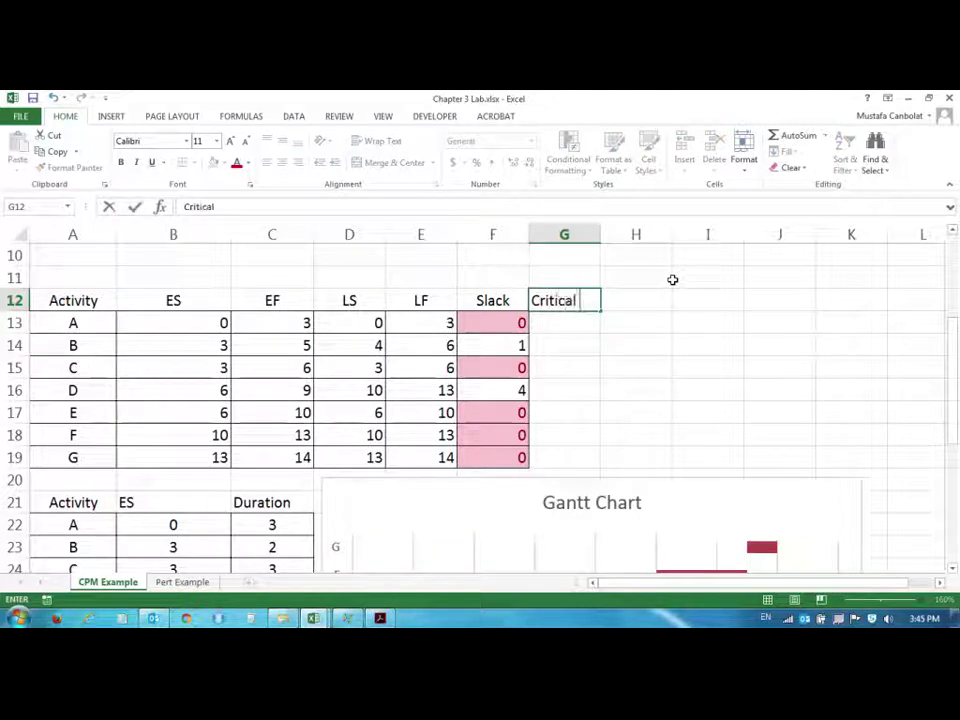
type(" (")
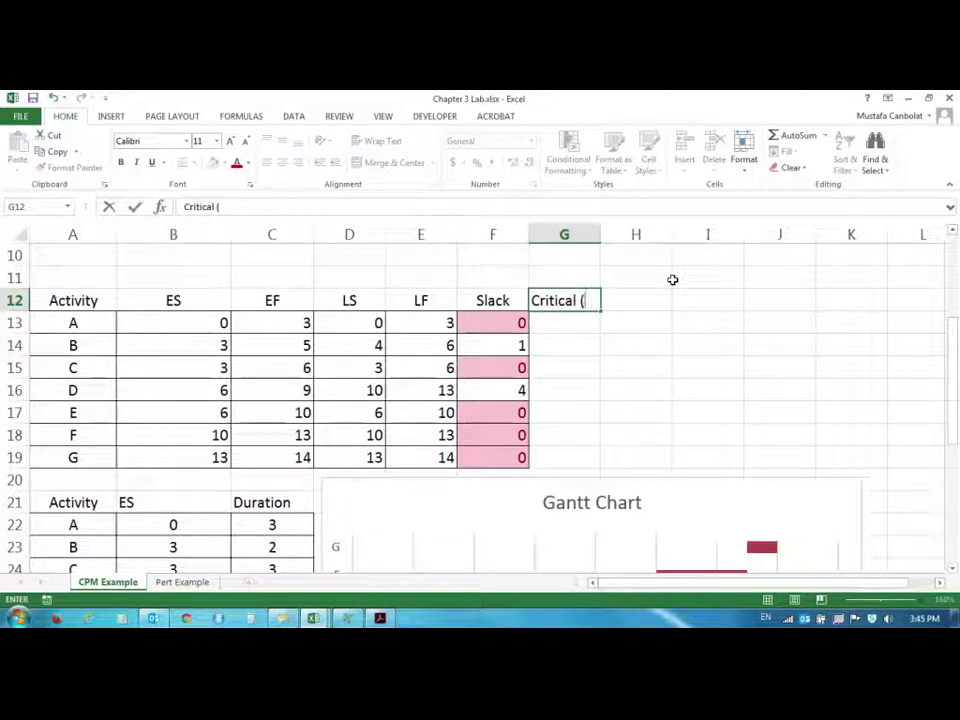
type("Yes/")
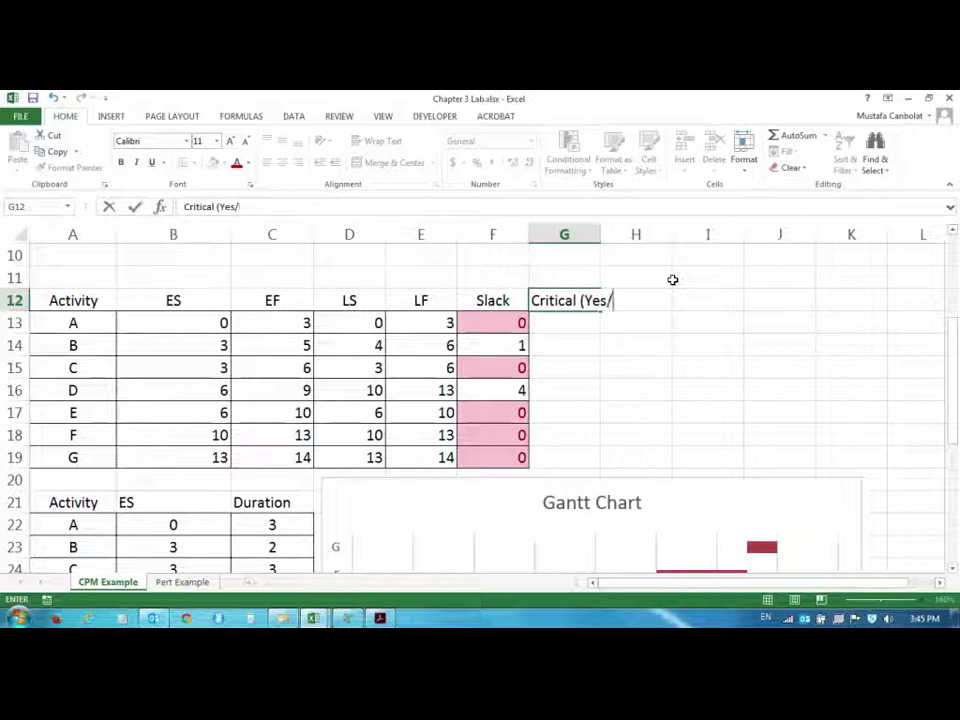
type("No)")
key("Return")
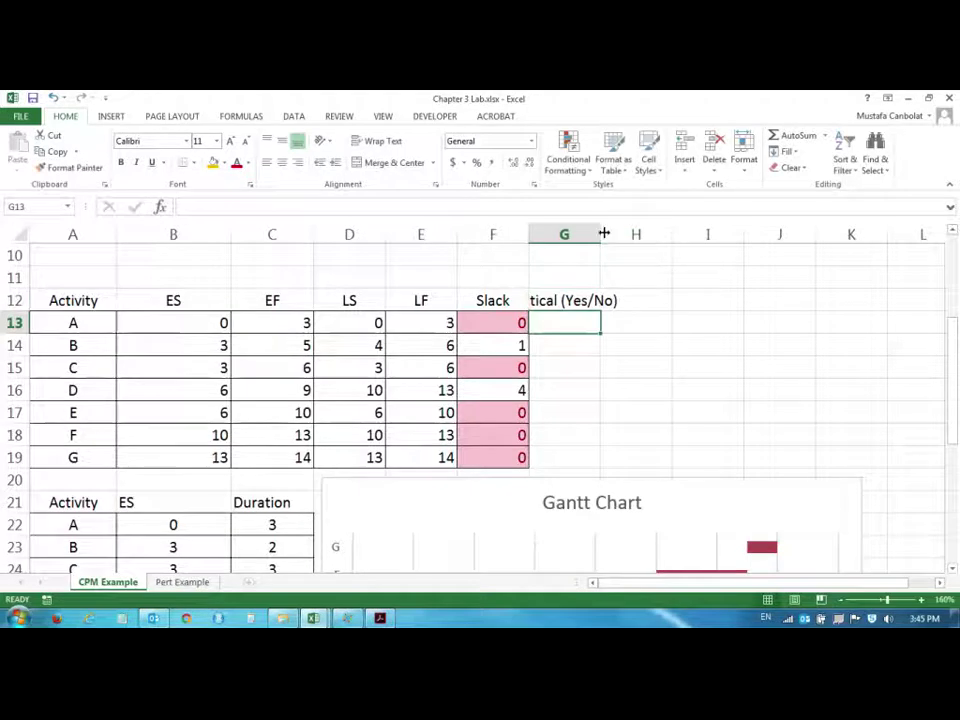
double_click(604, 233)
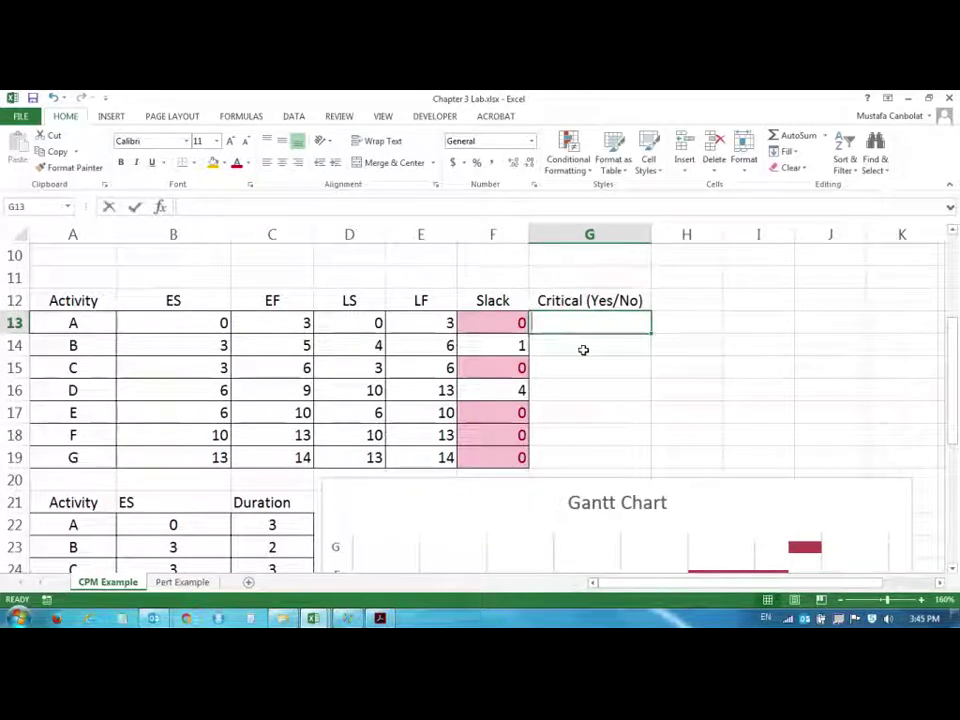
- Enter =IF(F13=0,"YES","NO") in G13, fill it down to G19, and center the results
type("=IF(")
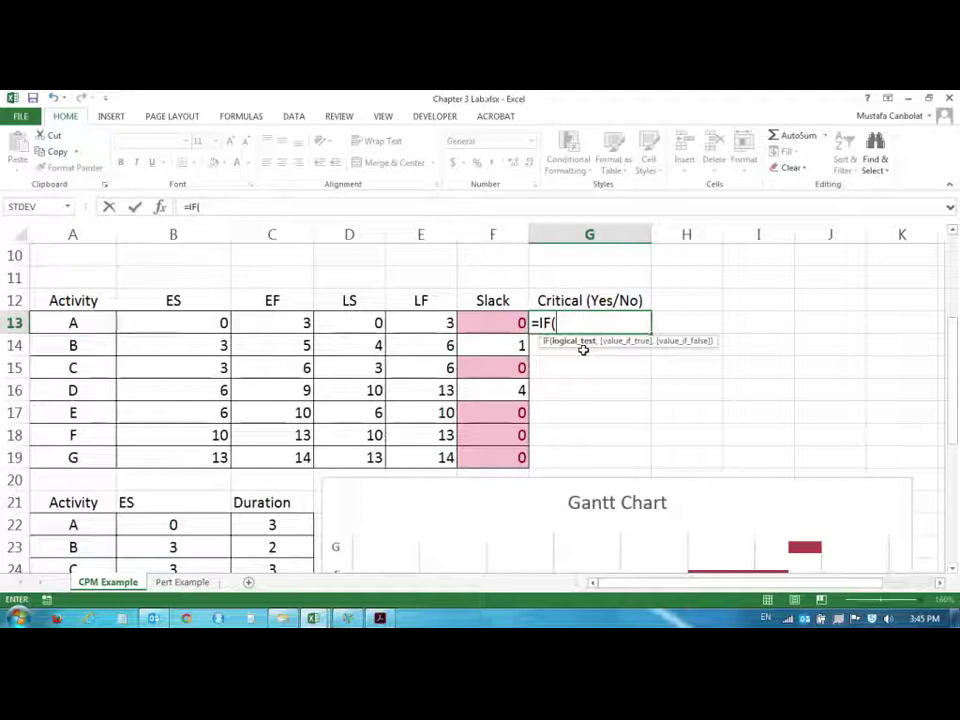
left_click(500, 322)
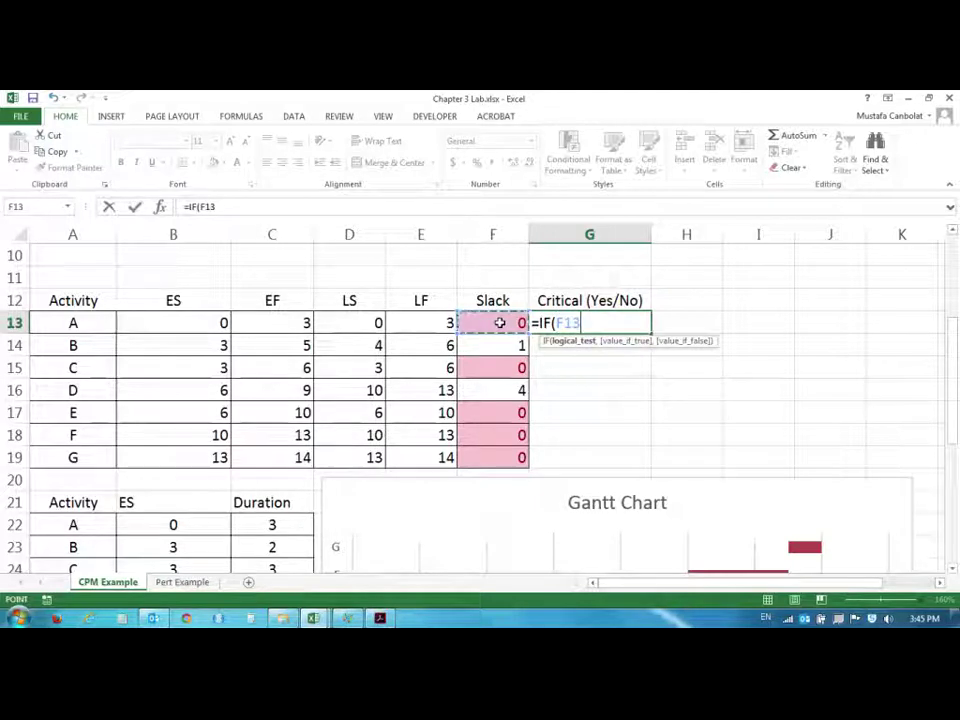
type("=0,")
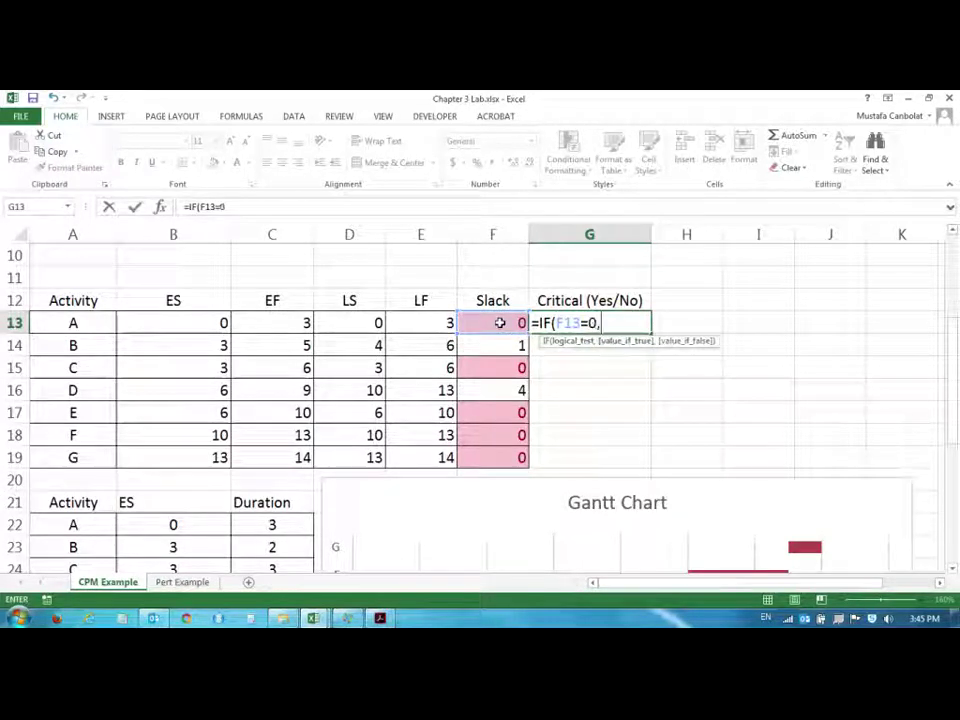
type("\"YE")
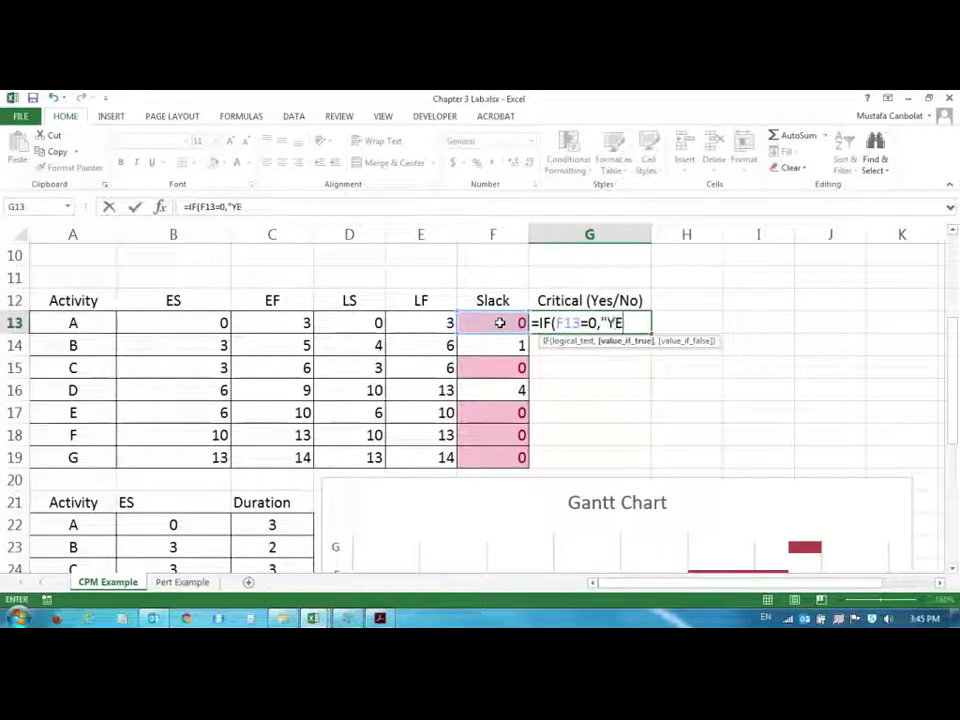
type("S\",\"NO\"")
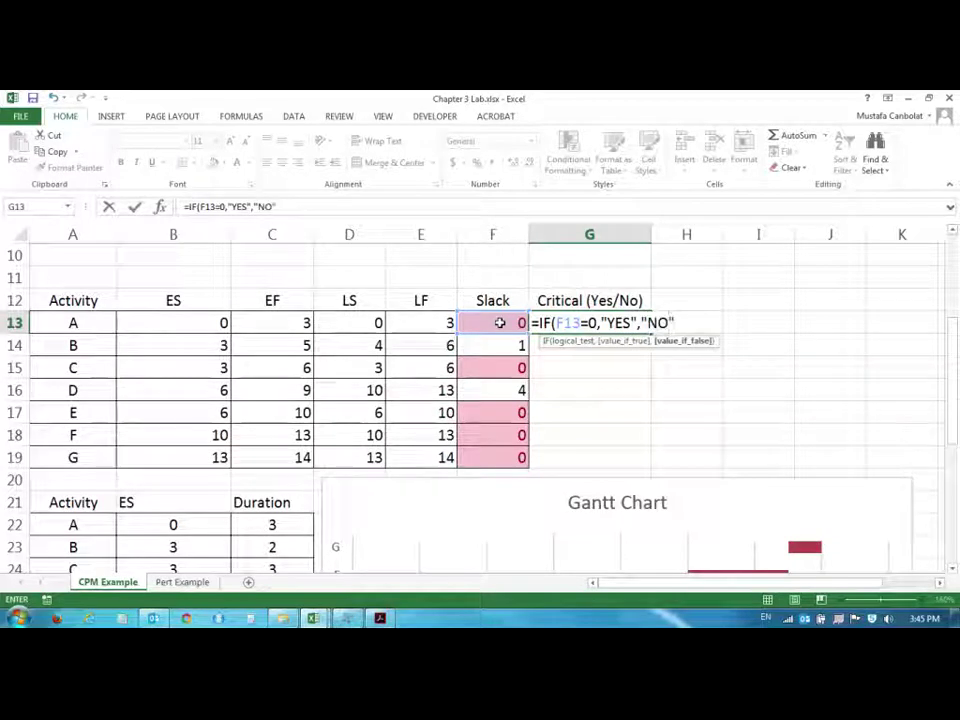
key("Return")
left_click(606, 323)
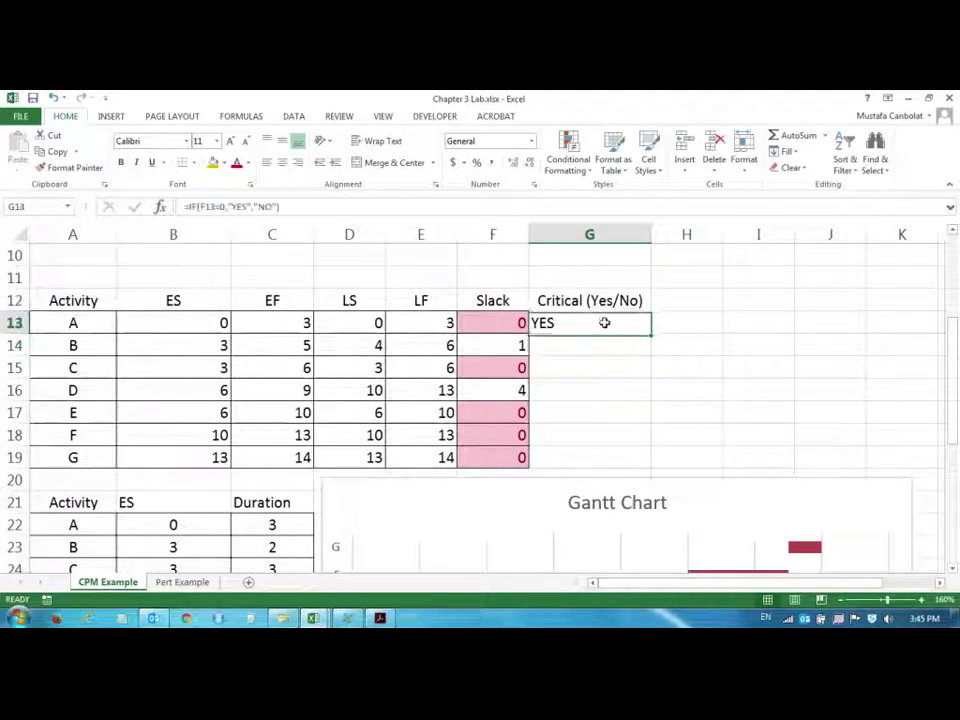
double_click(645, 330)
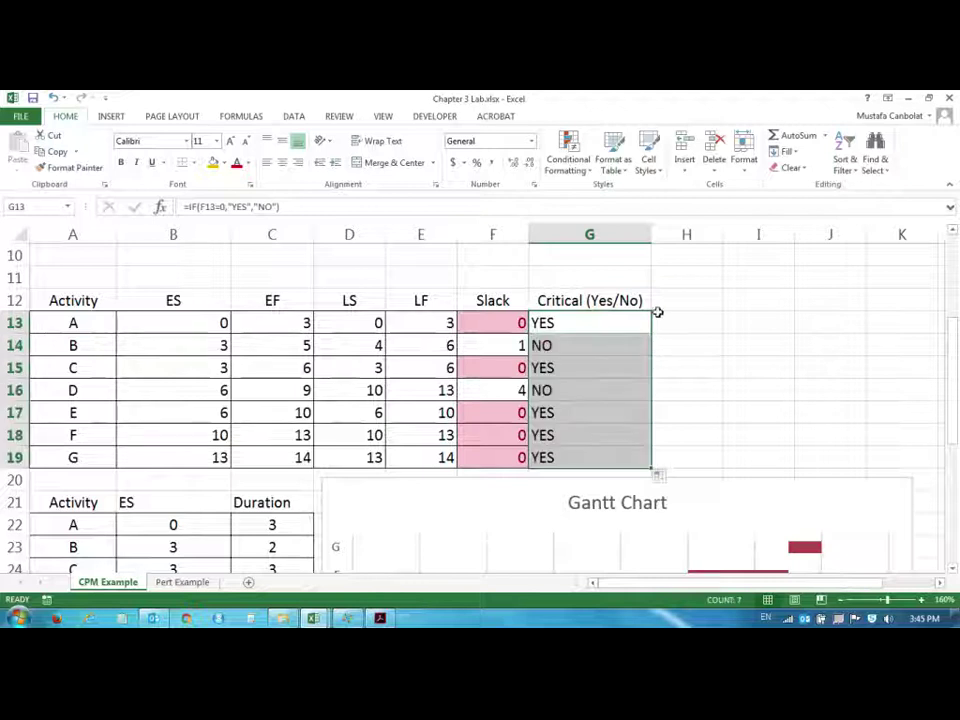
left_click(282, 162)
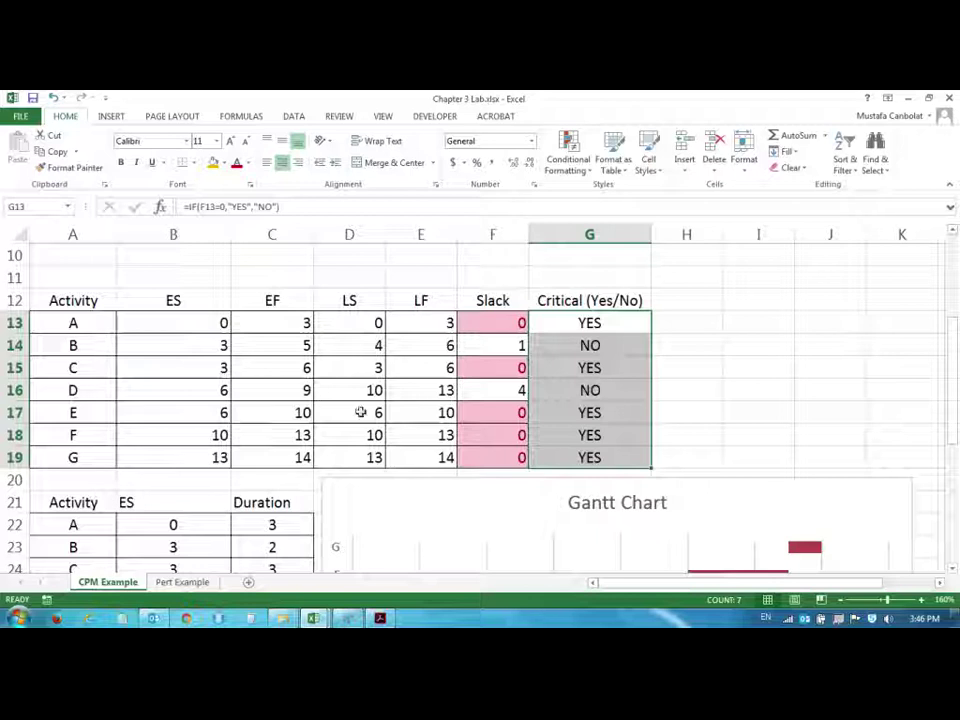
scroll(320, 360, "up", 1)
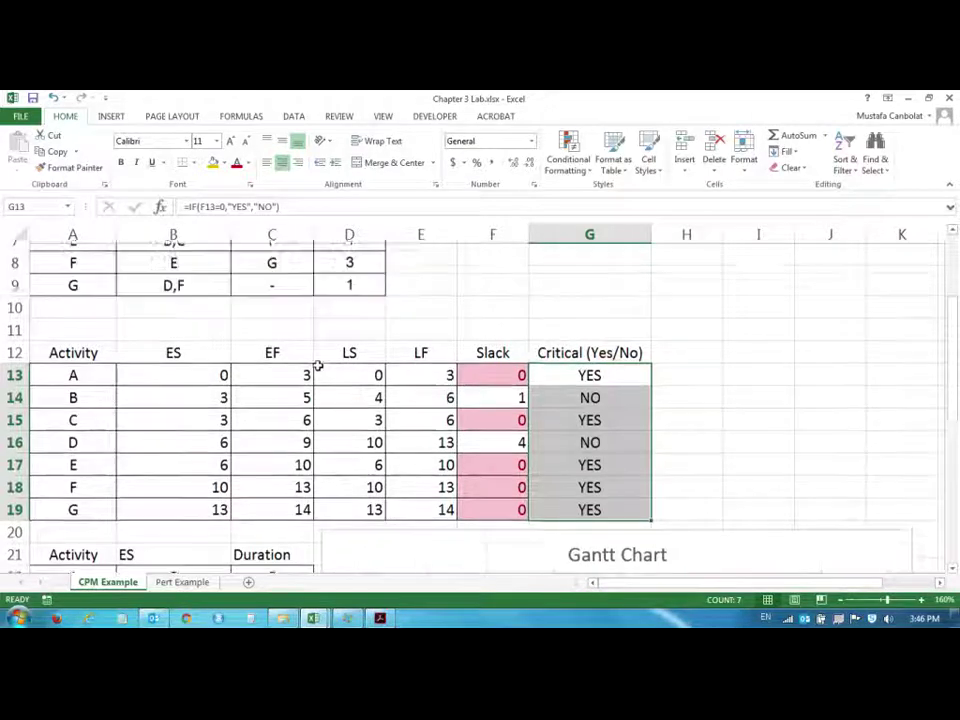
scroll(320, 360, "down", 2)
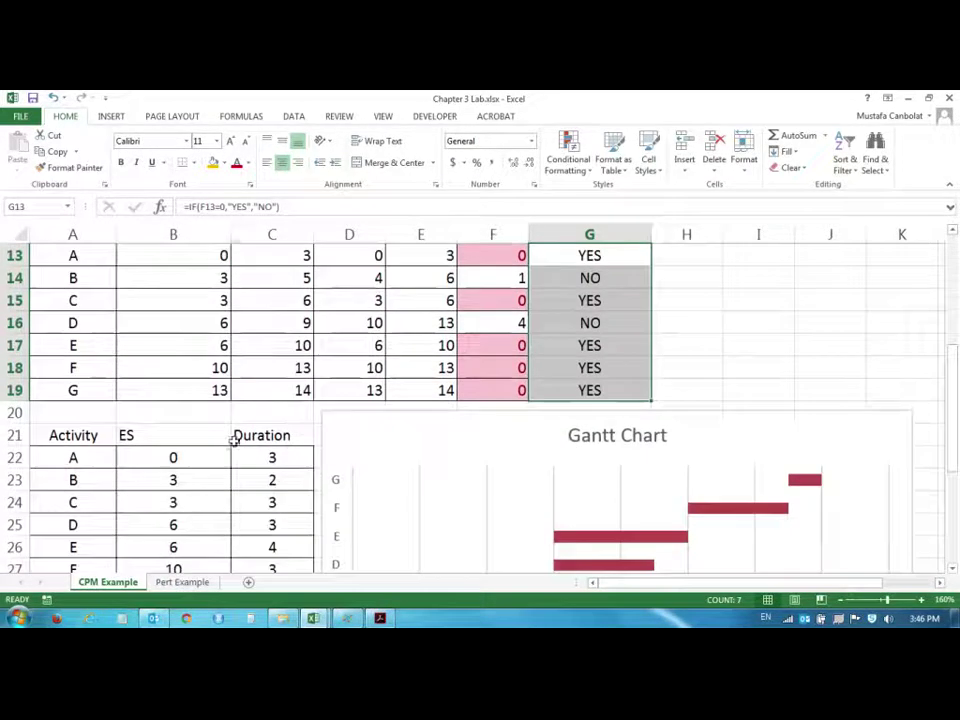
left_click(284, 393)
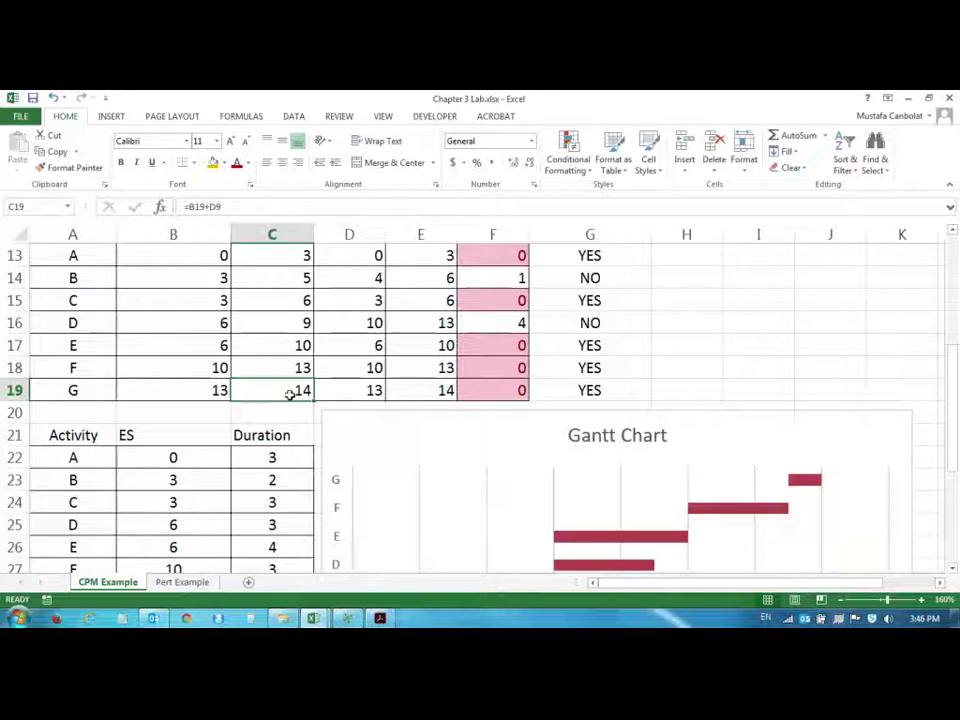
scroll(296, 389, "up", 2)
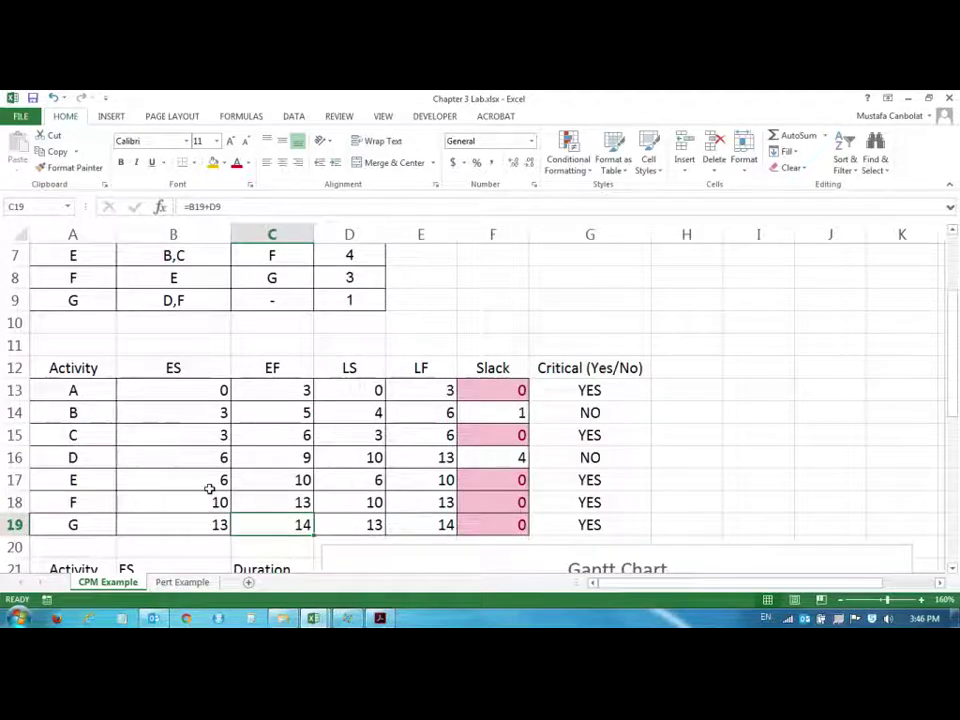
scroll(315, 394, "down", 1)
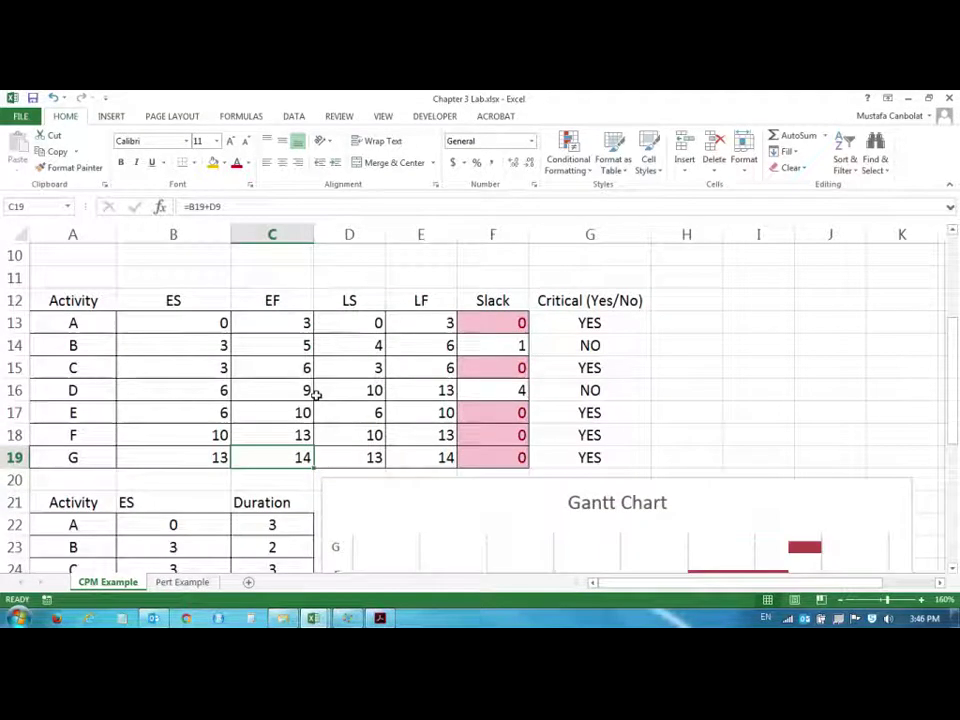
scroll(315, 394, "up", 3)
scroll(315, 394, "down", 3)
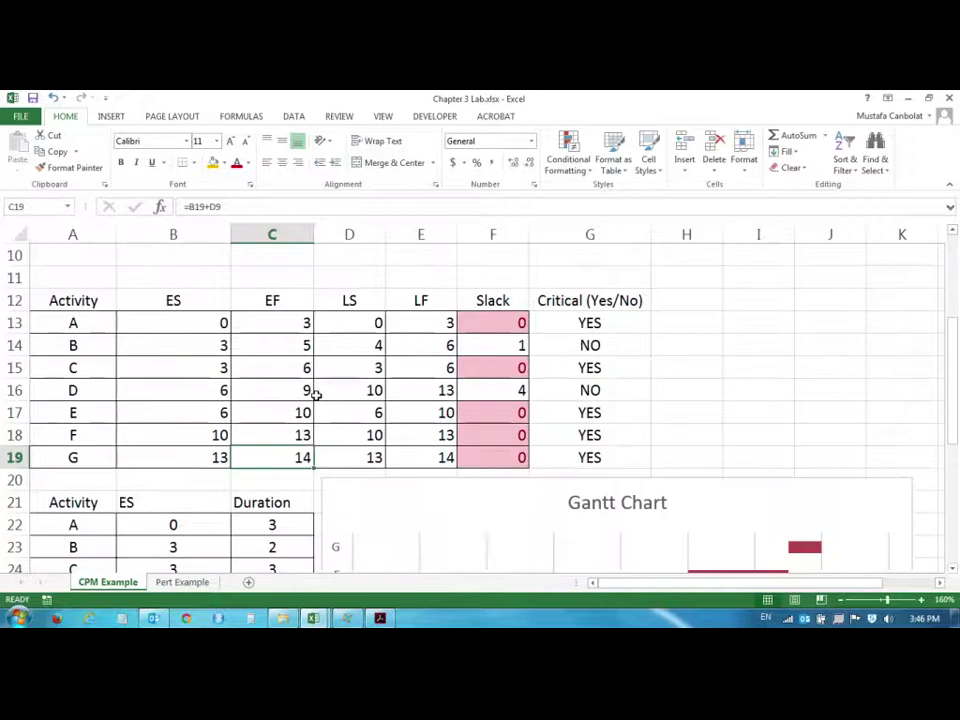
scroll(315, 394, "up", 3)
scroll(315, 394, "down", 3)
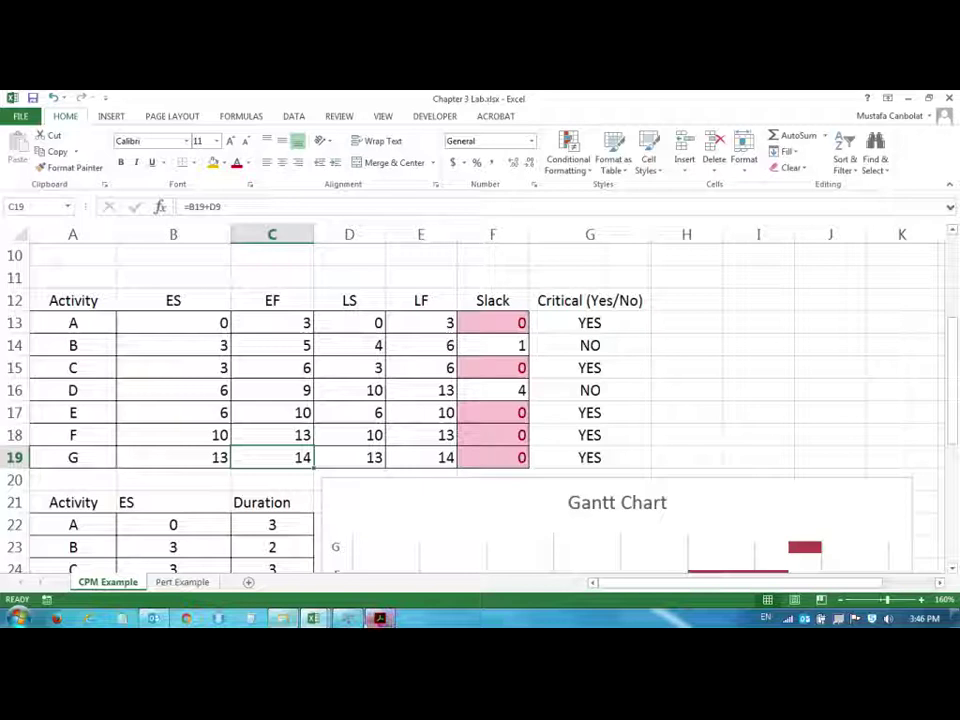
left_click(348, 618)
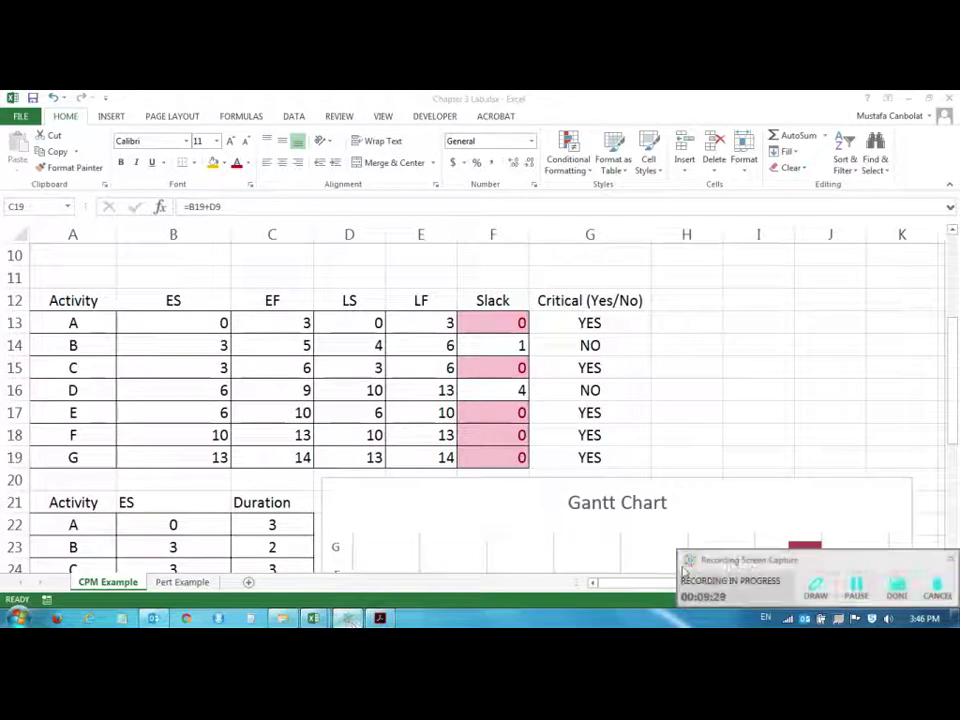